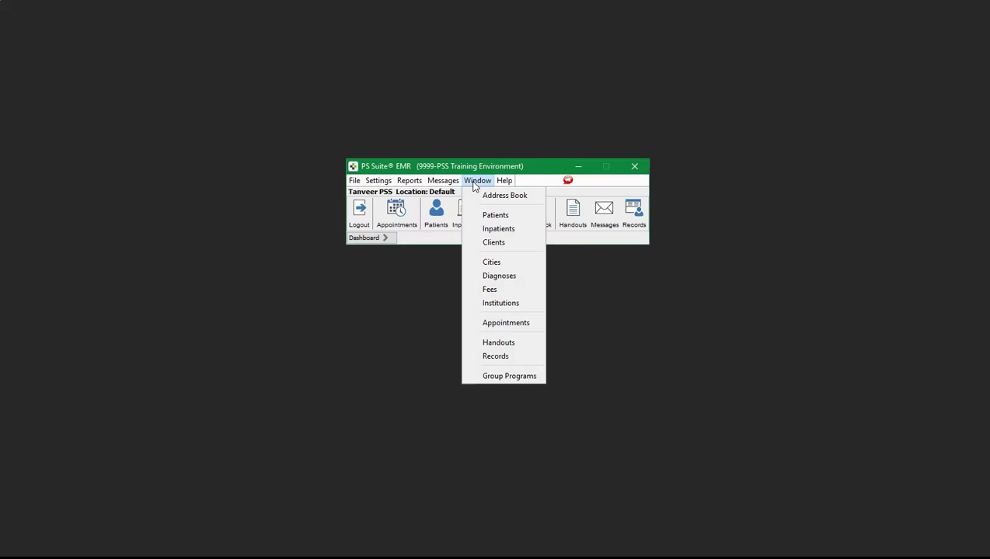
Open the group programs manager and add a new program named ALCOHOL MANAGEMENT
{"action": "left_click", "coordinate": [520, 377]}
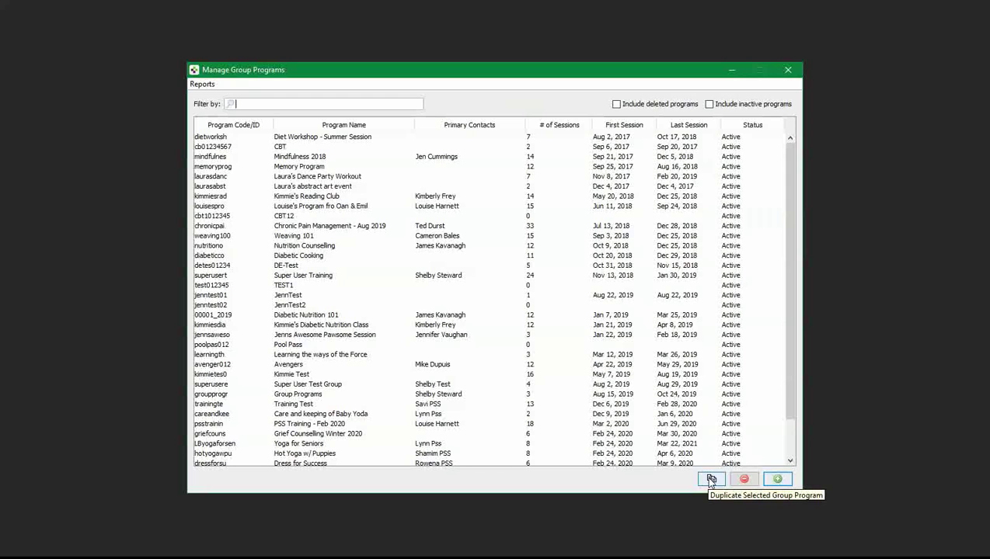
{"action": "left_click", "coordinate": [778, 484]}
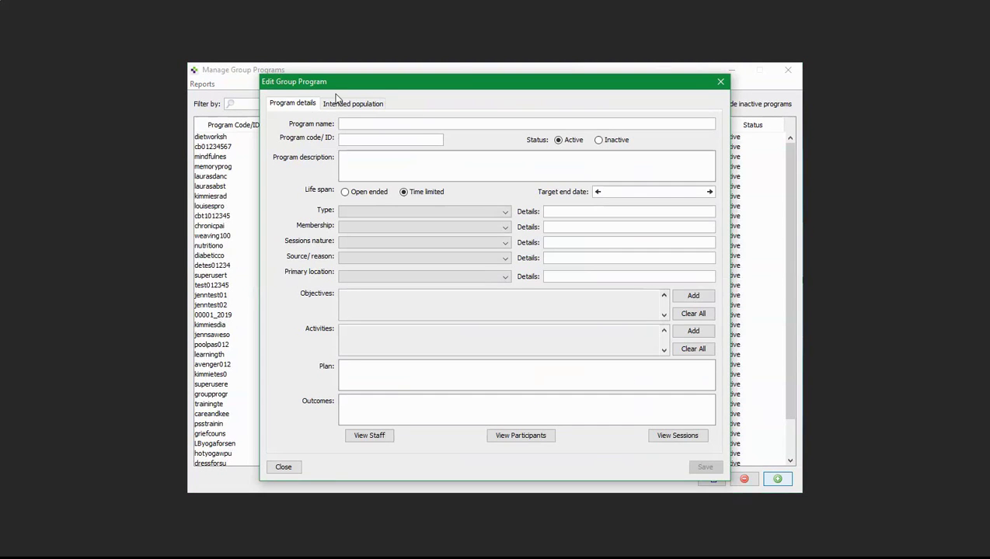
{"action": "left_click", "coordinate": [303, 105]}
{"action": "type", "text": "AL"}
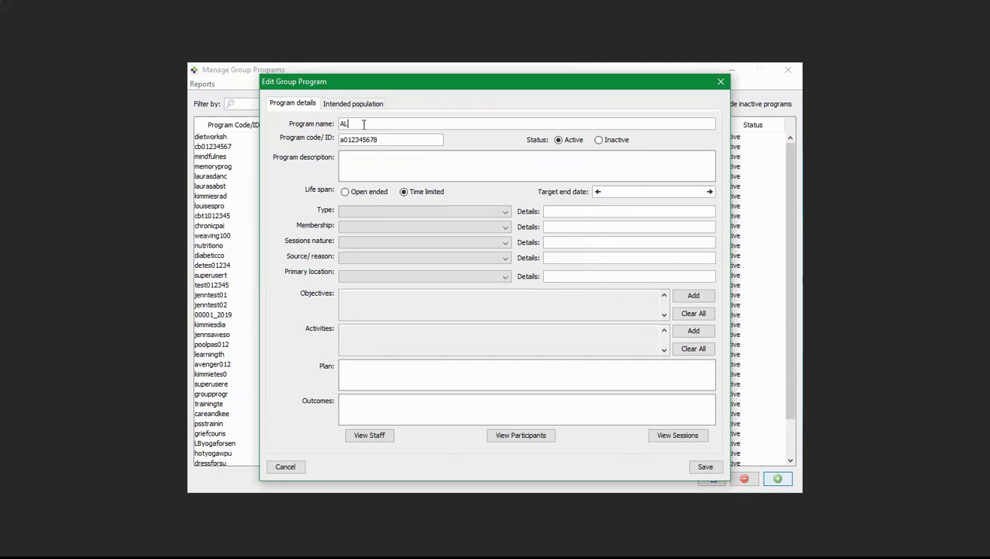
{"action": "type", "text": "COHOL MANAGEMENT"}
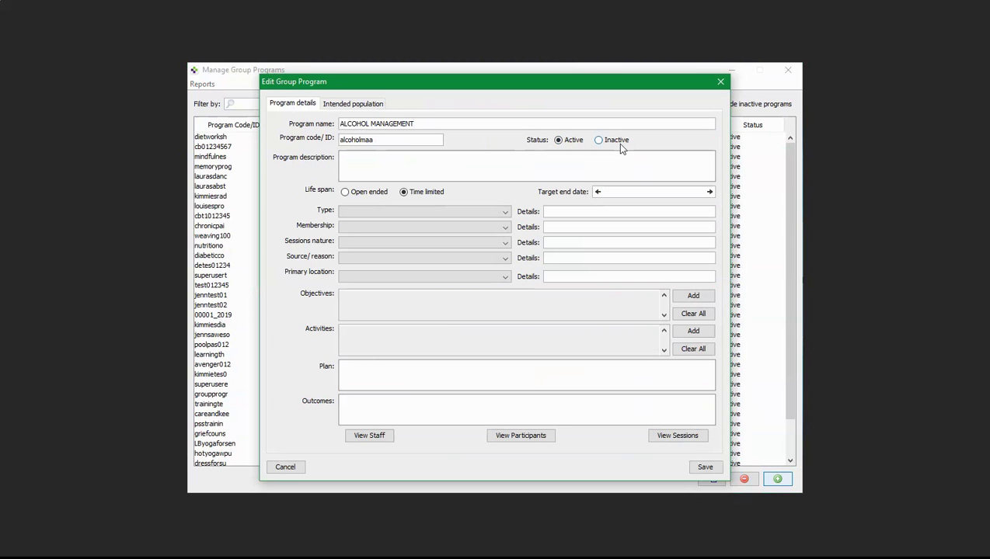
Enter ALCOHOL CONSUMPTION MANAGEMENT as the program description
{"action": "left_click", "coordinate": [357, 160]}
{"action": "type", "text": "al"}
{"action": "key", "text": "BackSpace"}
{"action": "key", "text": "BackSpace"}
{"action": "type", "text": "a"}
{"action": "key", "text": "BackSpace"}
{"action": "type", "text": "A"}
{"action": "type", "text": "LCO"}
{"action": "type", "text": "HOL"}
{"action": "type", "text": " CONSU"}
{"action": "type", "text": "MU"}
{"action": "key", "text": "BackSpace"}
{"action": "type", "text": "PTION"}
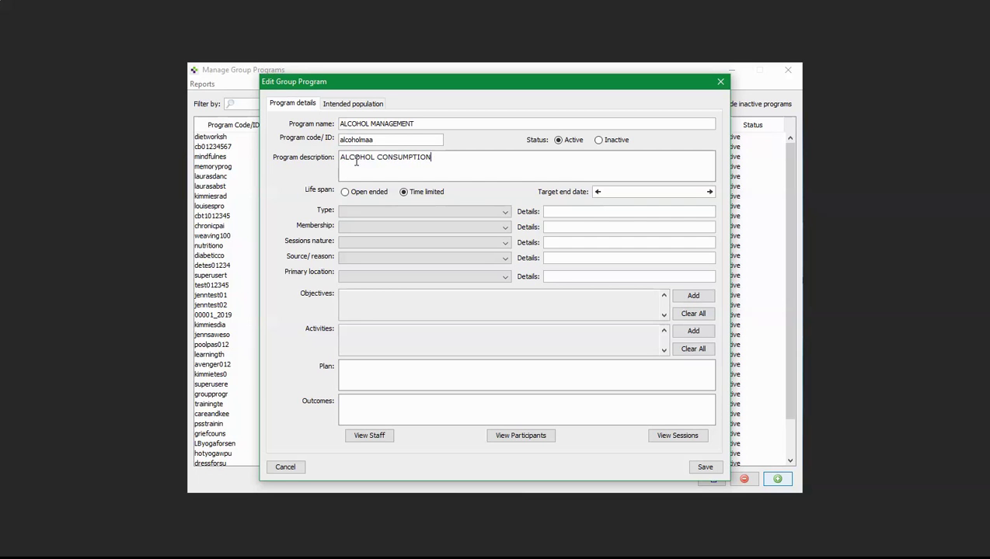
{"action": "type", "text": " MANAGEMENT"}
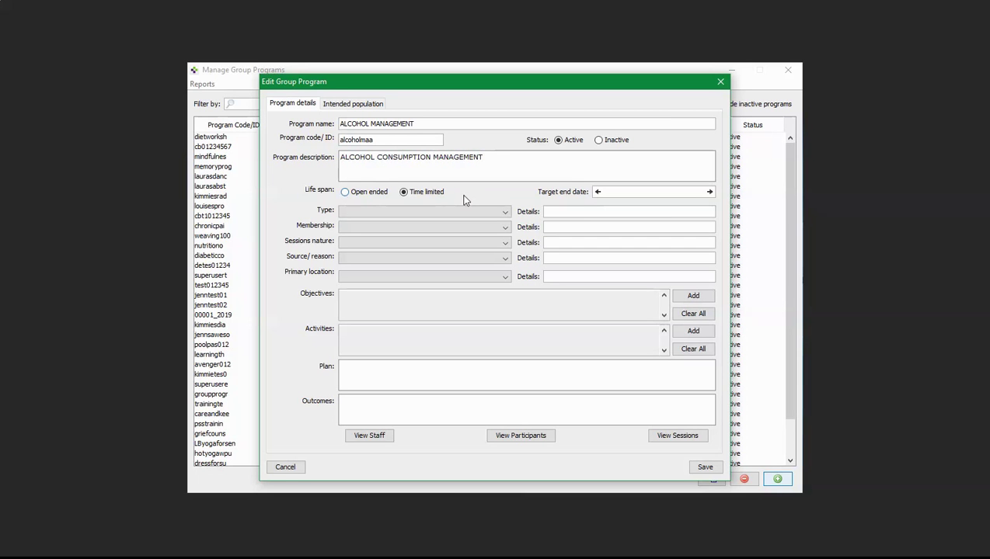
Set the program's life span to Open ended
{"action": "left_click", "coordinate": [346, 194]}
{"action": "left_click", "coordinate": [412, 194]}
{"action": "left_click", "coordinate": [345, 193]}
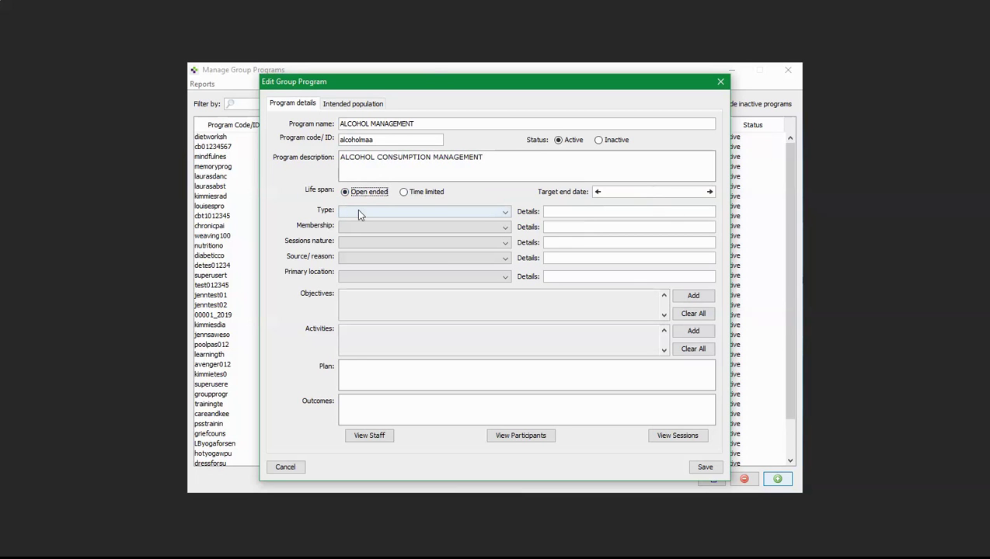
{"action": "left_click", "coordinate": [358, 212]}
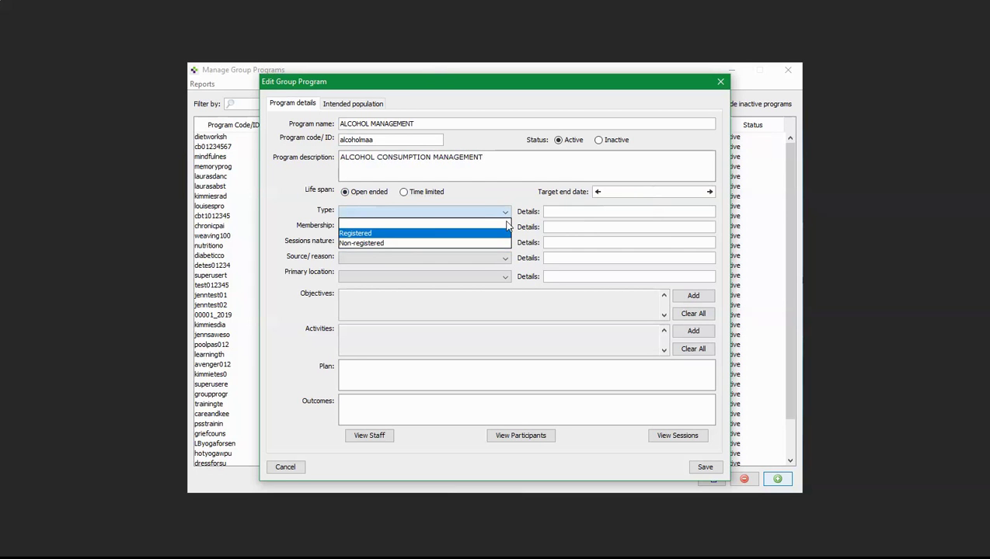
{"action": "left_click", "coordinate": [437, 212]}
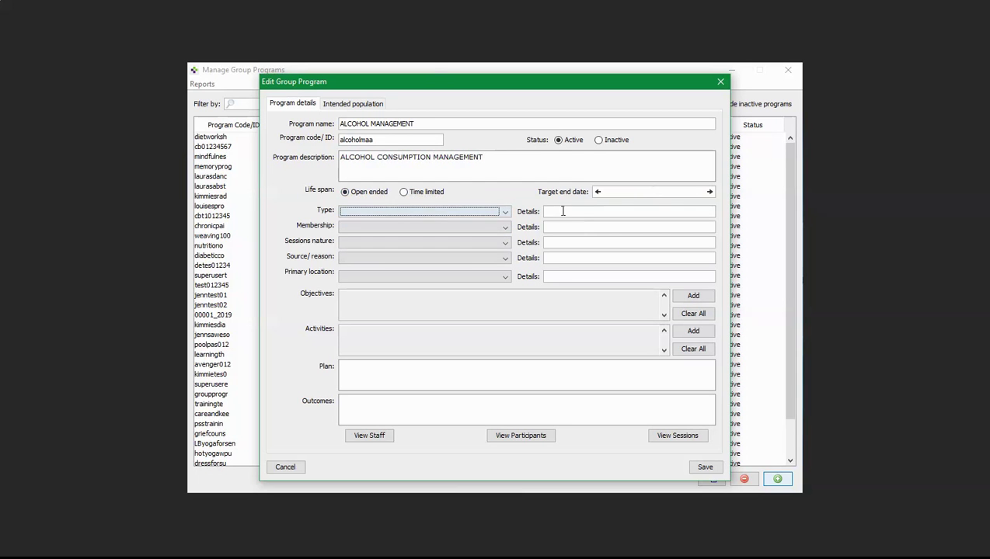
{"action": "left_click", "coordinate": [598, 212]}
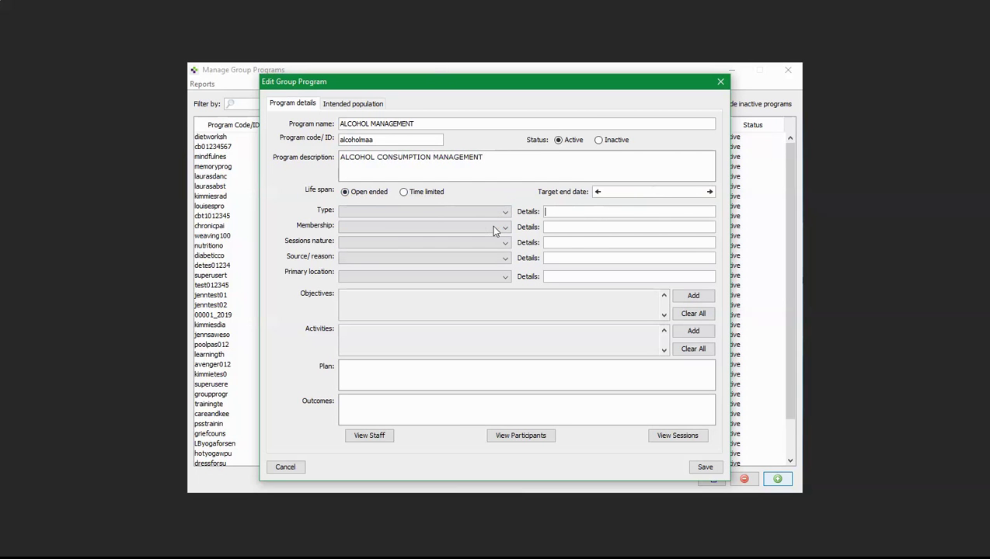
Set the program's membership to Open and its sessions nature to Drop-in allowed
{"action": "left_click", "coordinate": [349, 227]}
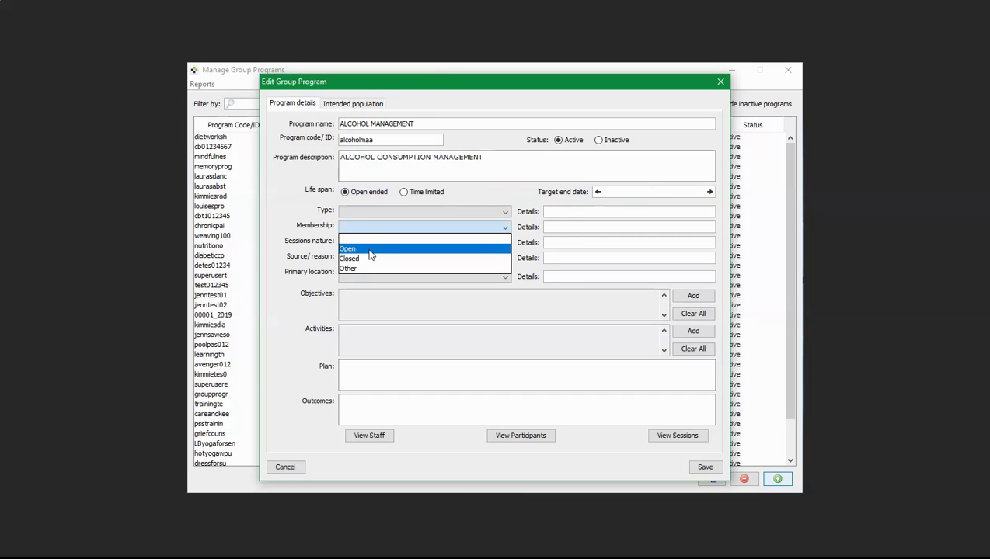
{"action": "left_click", "coordinate": [370, 250]}
{"action": "left_click", "coordinate": [546, 227]}
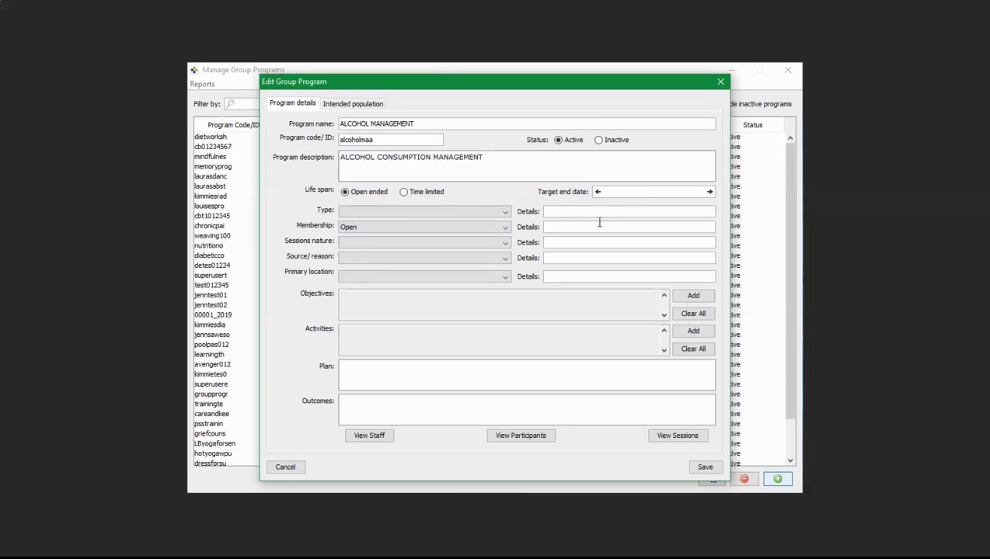
{"action": "left_click", "coordinate": [368, 246]}
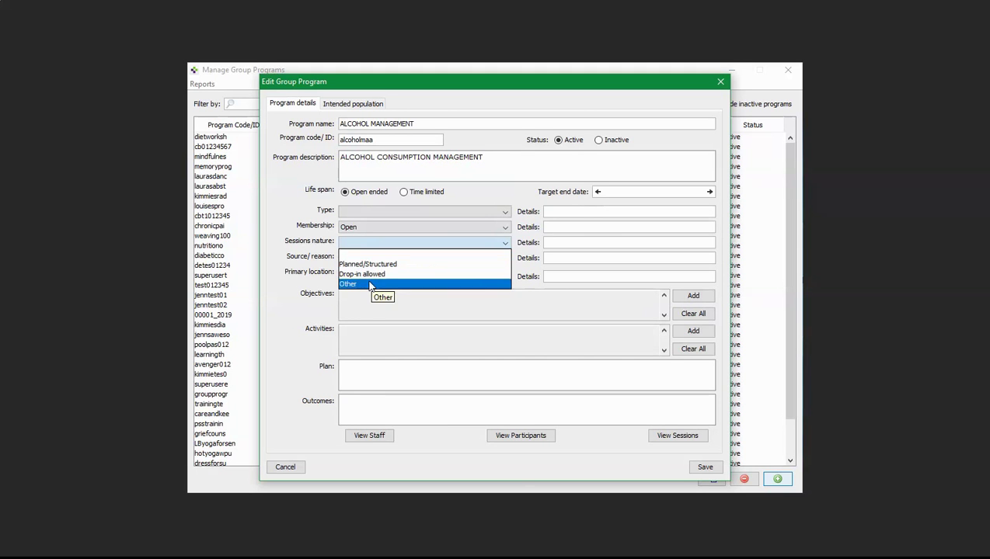
{"action": "left_click", "coordinate": [374, 276]}
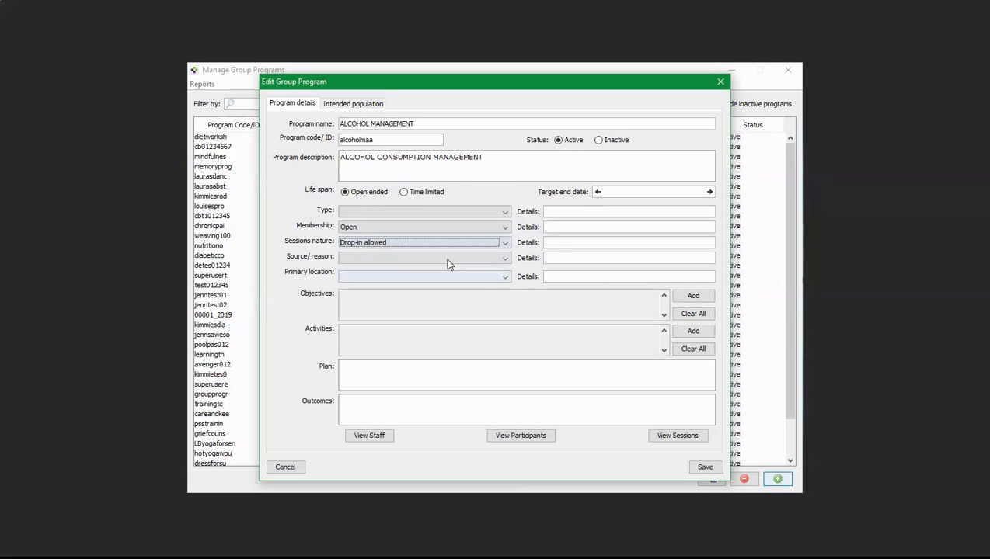
{"action": "left_click", "coordinate": [557, 242]}
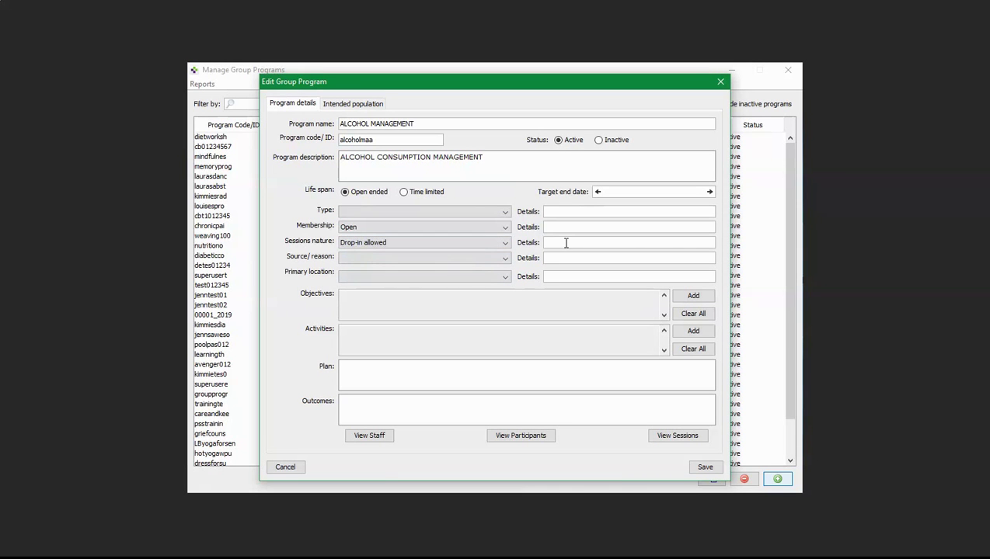
{"action": "left_click", "coordinate": [501, 218]}
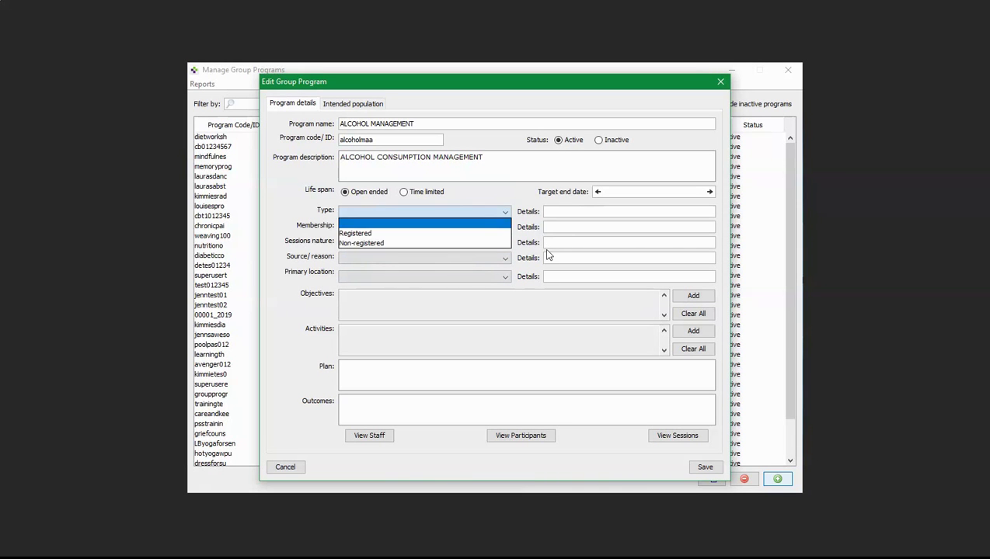
{"action": "left_click", "coordinate": [550, 252]}
{"action": "left_click", "coordinate": [552, 243]}
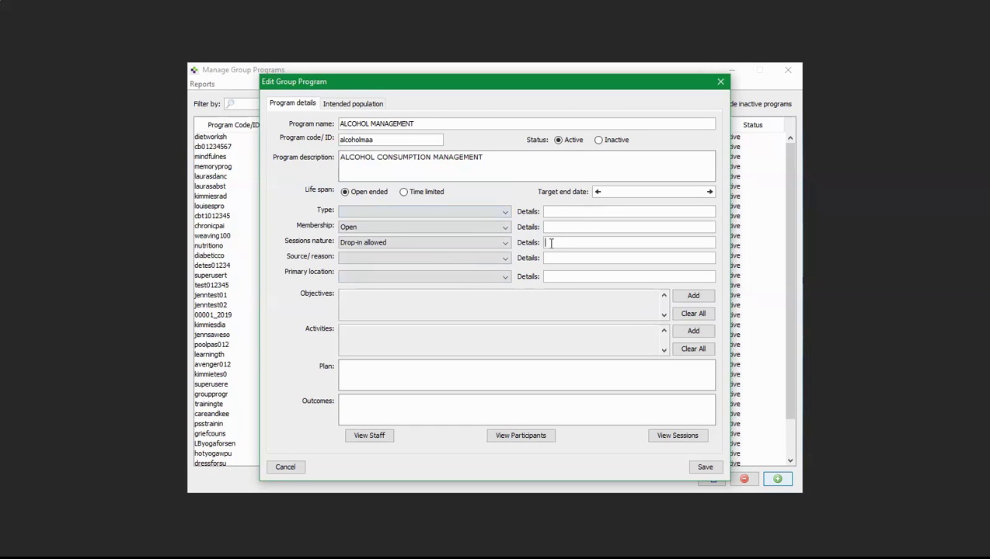
Set the program's source/reason to Other Community Initiative and its primary location to This Clinic
{"action": "left_click", "coordinate": [352, 259]}
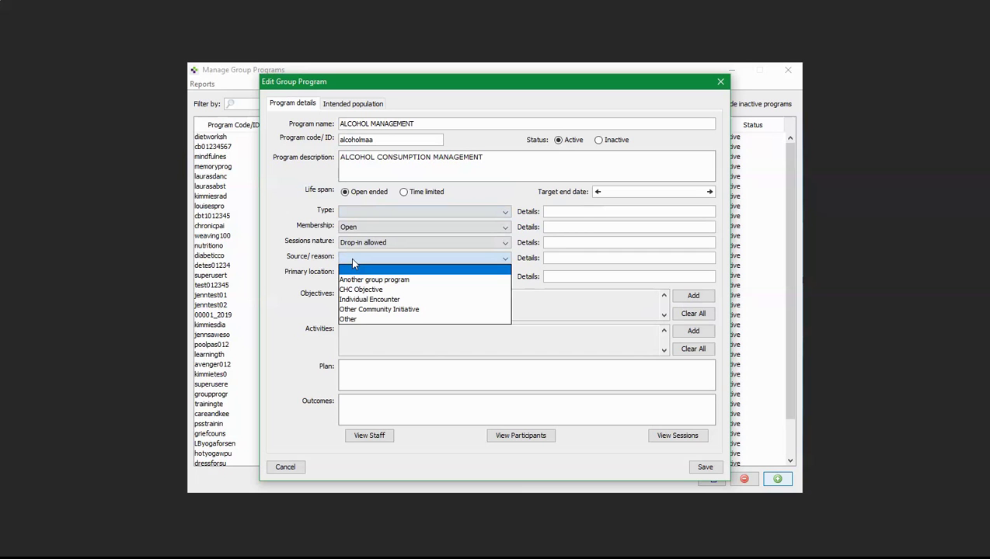
{"action": "left_click", "coordinate": [404, 311]}
{"action": "left_click", "coordinate": [562, 257]}
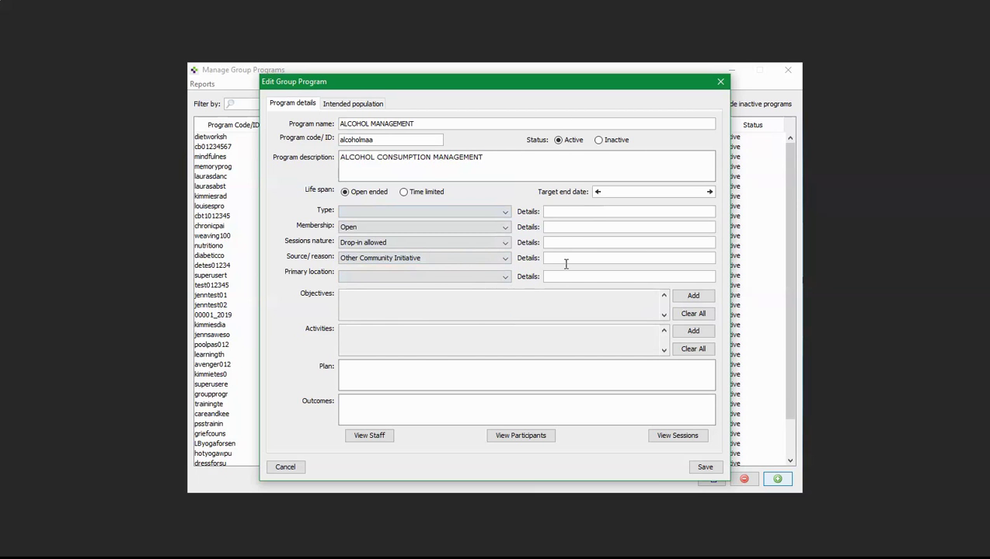
{"action": "left_click", "coordinate": [432, 278]}
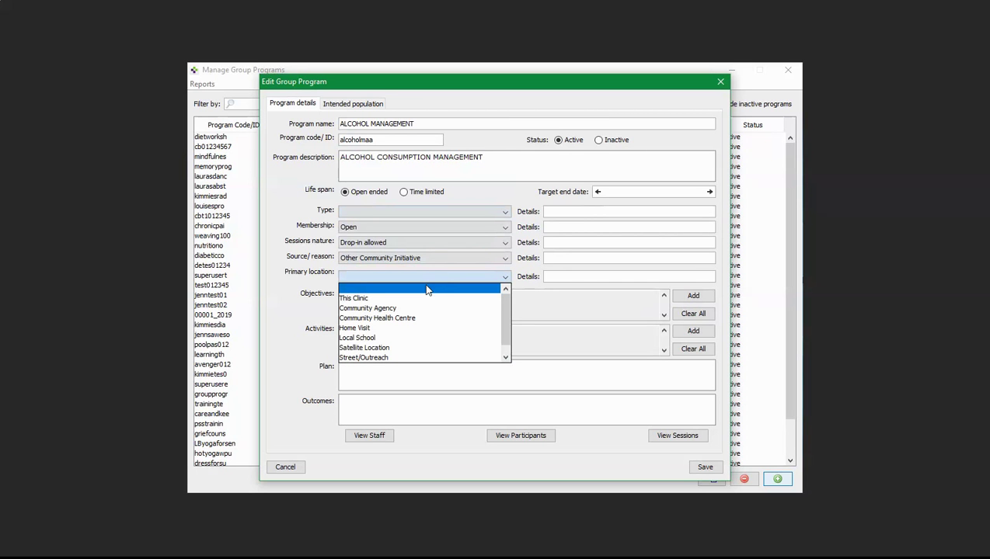
{"action": "left_click", "coordinate": [423, 298]}
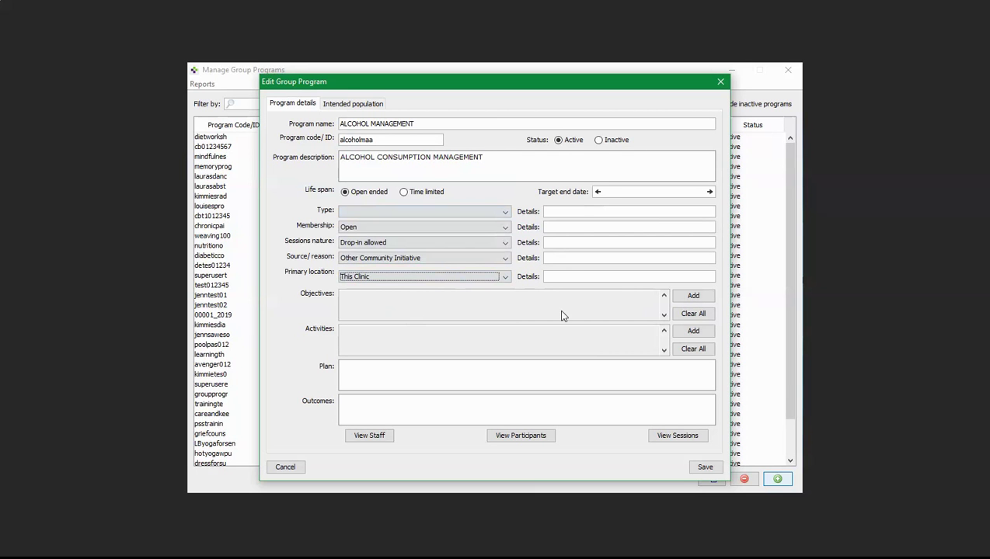
Add "improving health" to the program's objectives
{"action": "left_click", "coordinate": [692, 296]}
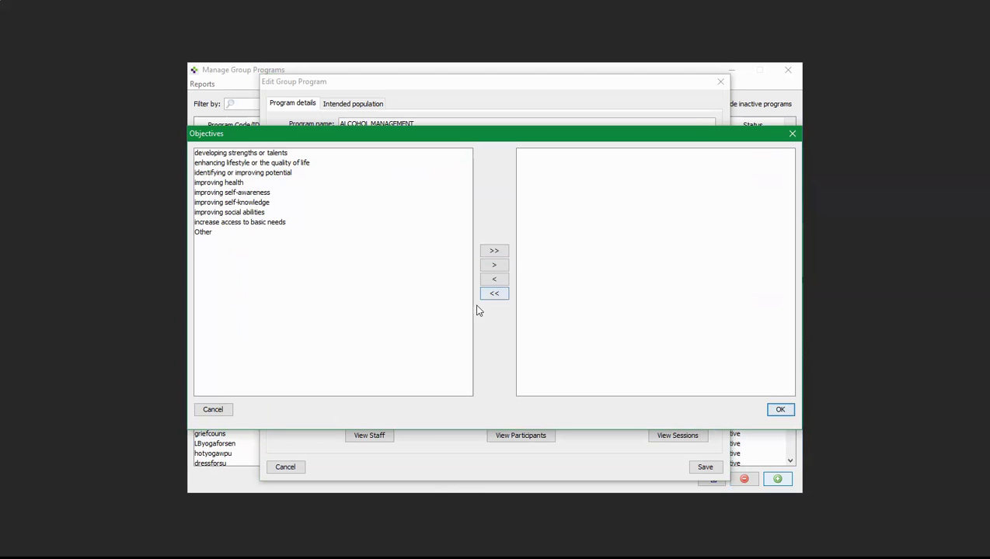
{"action": "left_click", "coordinate": [231, 184]}
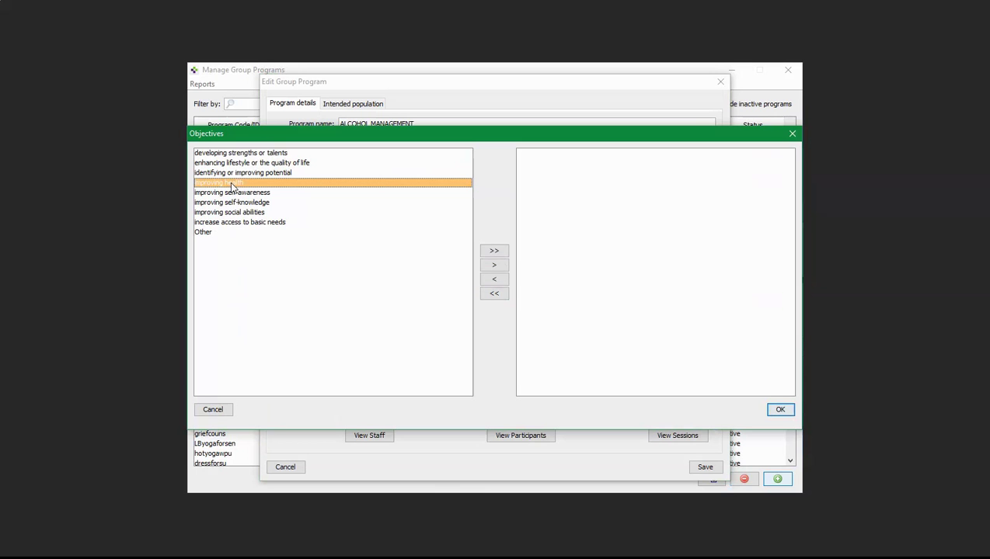
{"action": "left_click", "coordinate": [494, 268]}
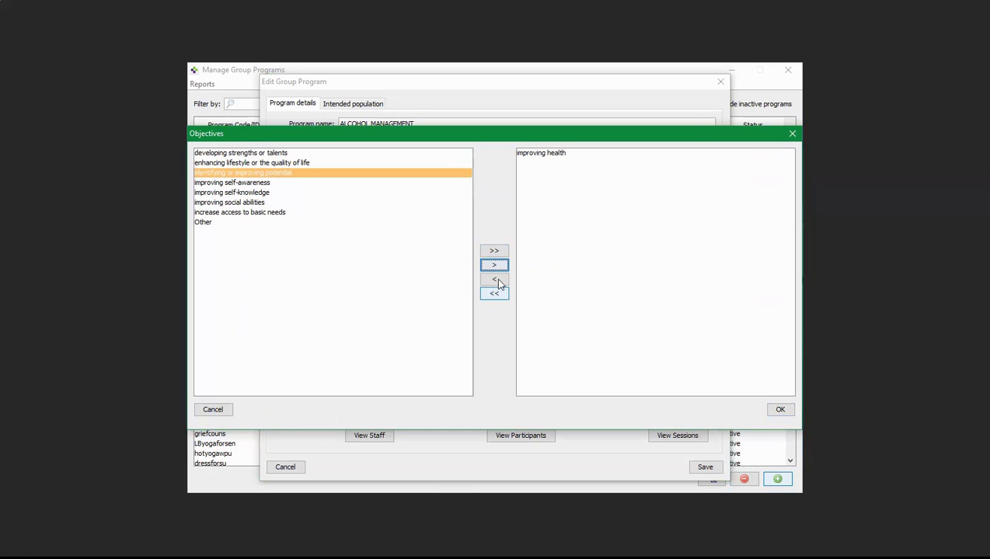
{"action": "left_click", "coordinate": [781, 409]}
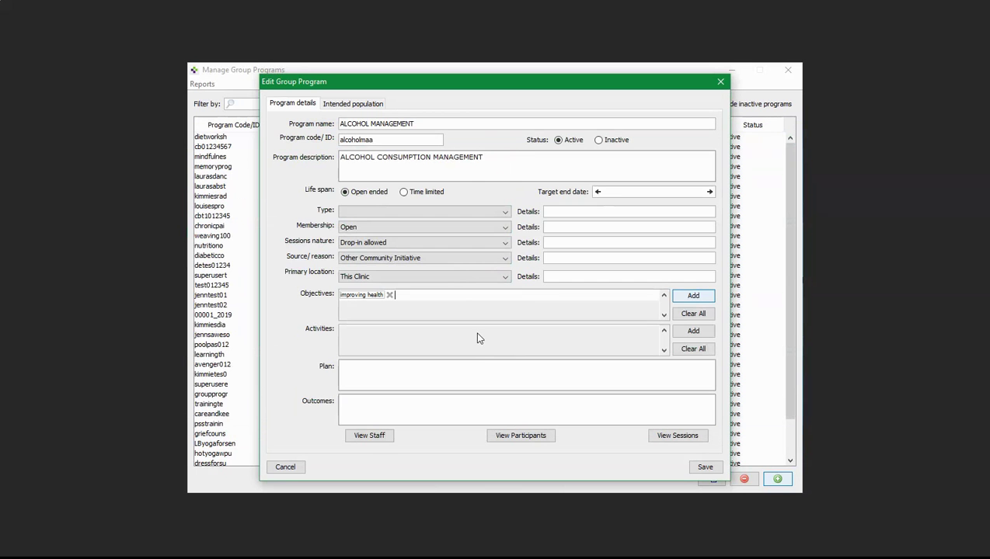
Open the selection of activities for the program
{"action": "left_click", "coordinate": [366, 301]}
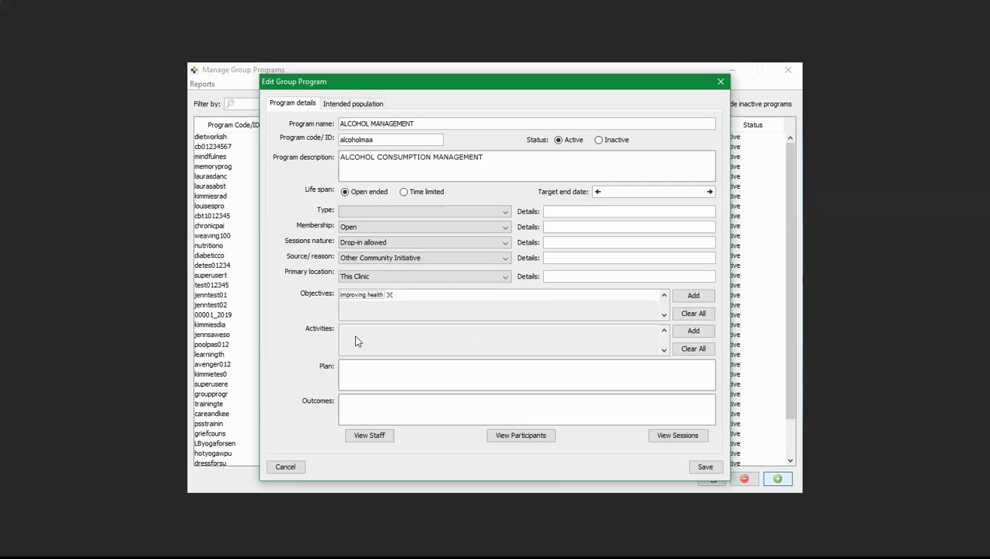
{"action": "left_click", "coordinate": [693, 331]}
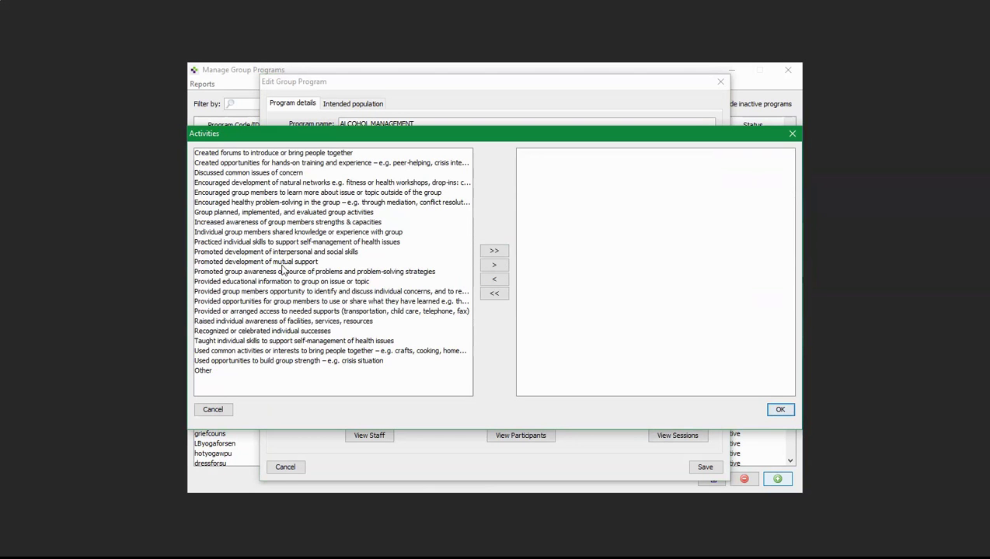
Try adding "Discussed common issues of concern" to the chosen activities and remove it again
{"action": "left_click", "coordinate": [264, 172]}
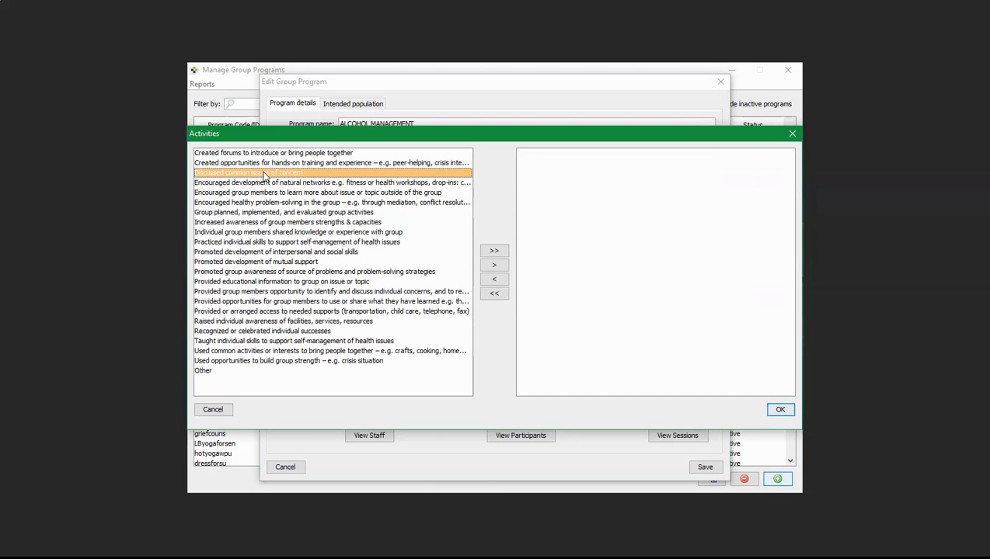
{"action": "left_click", "coordinate": [494, 265]}
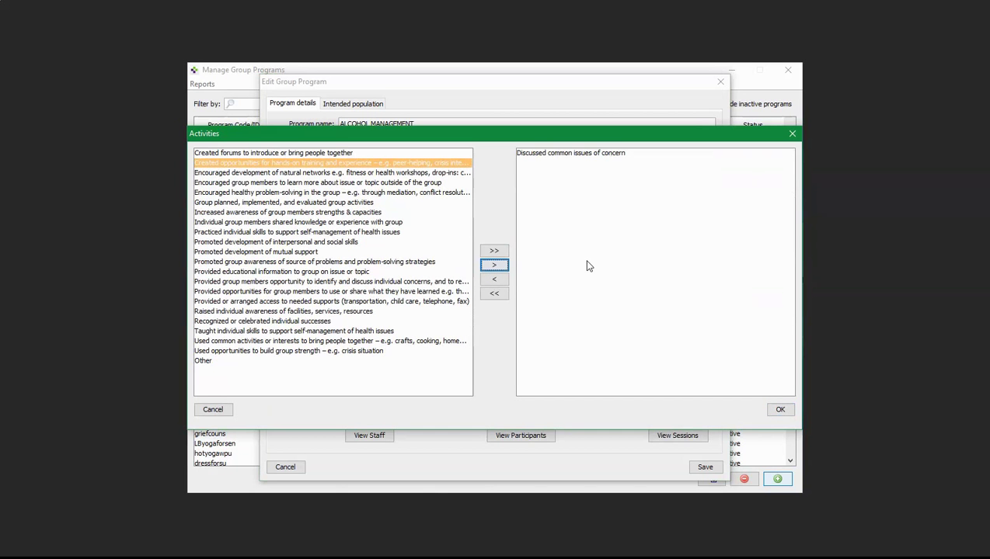
{"action": "left_click", "coordinate": [543, 154]}
{"action": "left_click", "coordinate": [494, 280]}
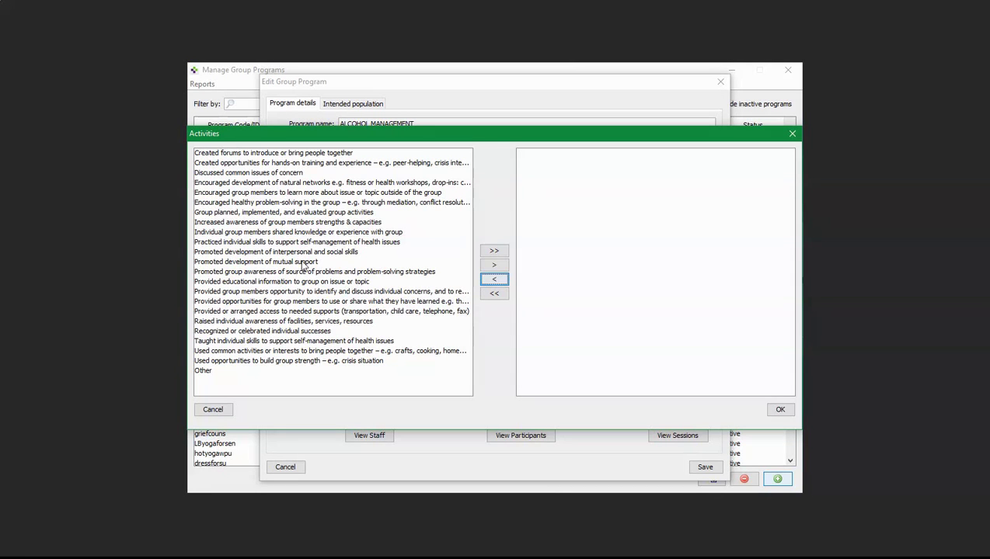
Add "Promoted development of mutual support" to the program's activities and accept the selection
{"action": "left_click", "coordinate": [304, 264]}
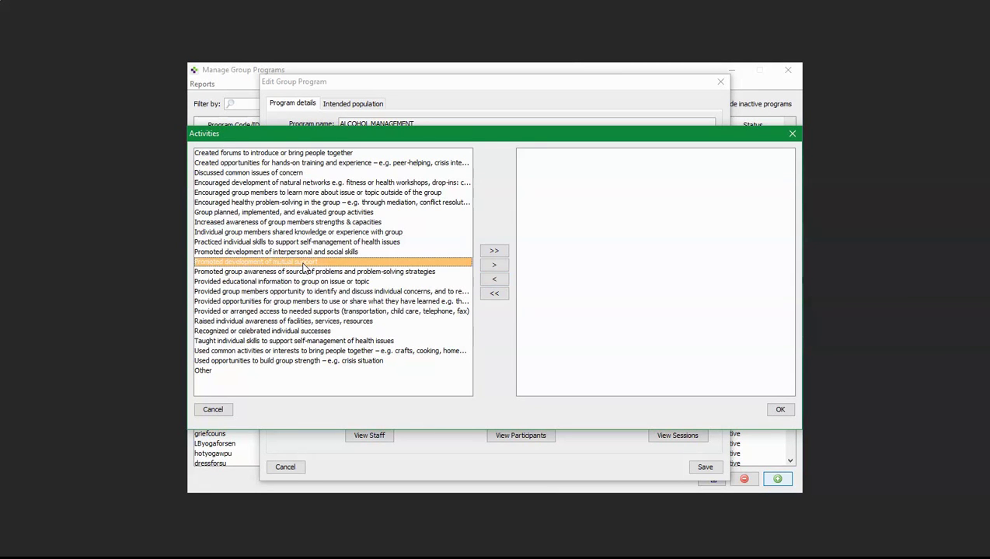
{"action": "left_click", "coordinate": [494, 267]}
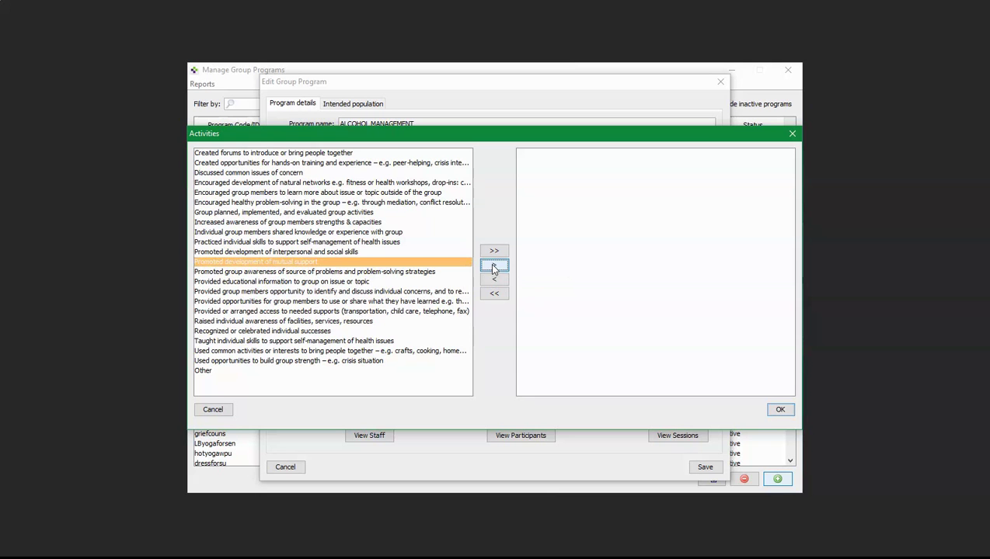
{"action": "left_click", "coordinate": [778, 411]}
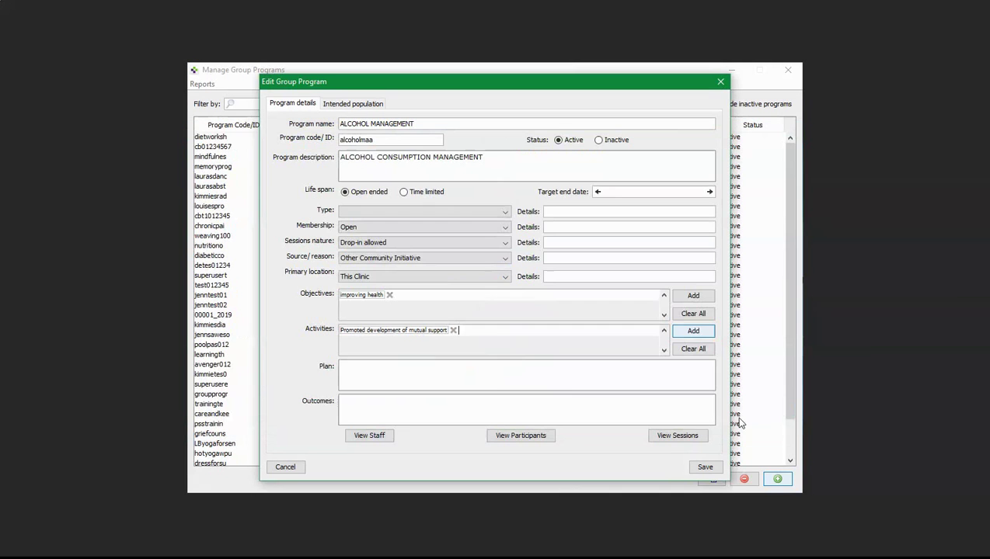
Open the program's staff list and begin a new internal staff entry
{"action": "left_click", "coordinate": [352, 371]}
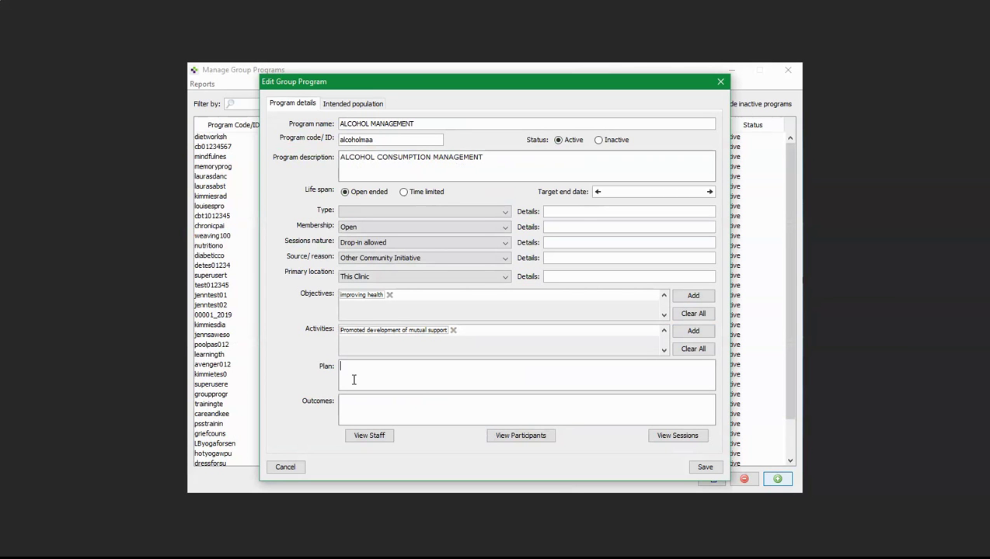
{"action": "left_click", "coordinate": [369, 437]}
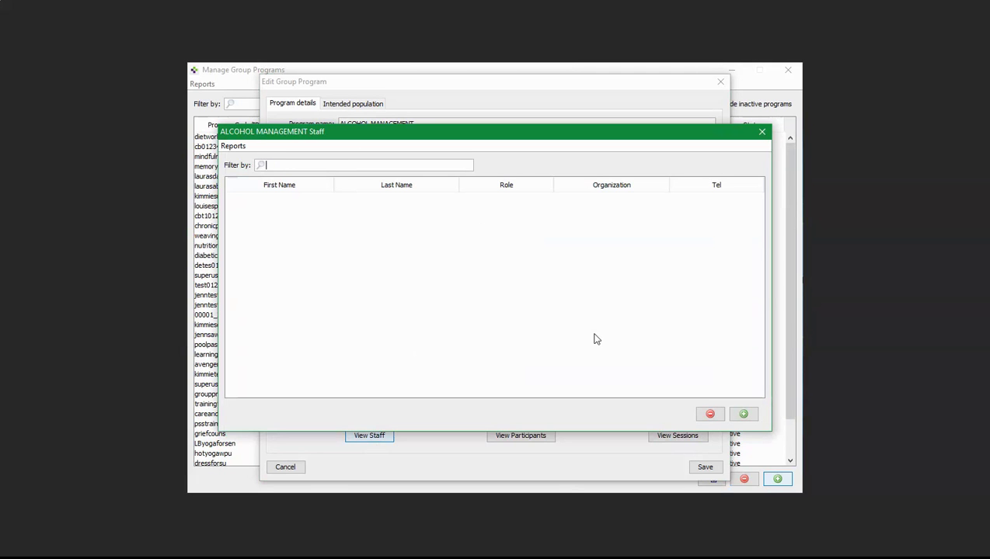
{"action": "left_click", "coordinate": [714, 417]}
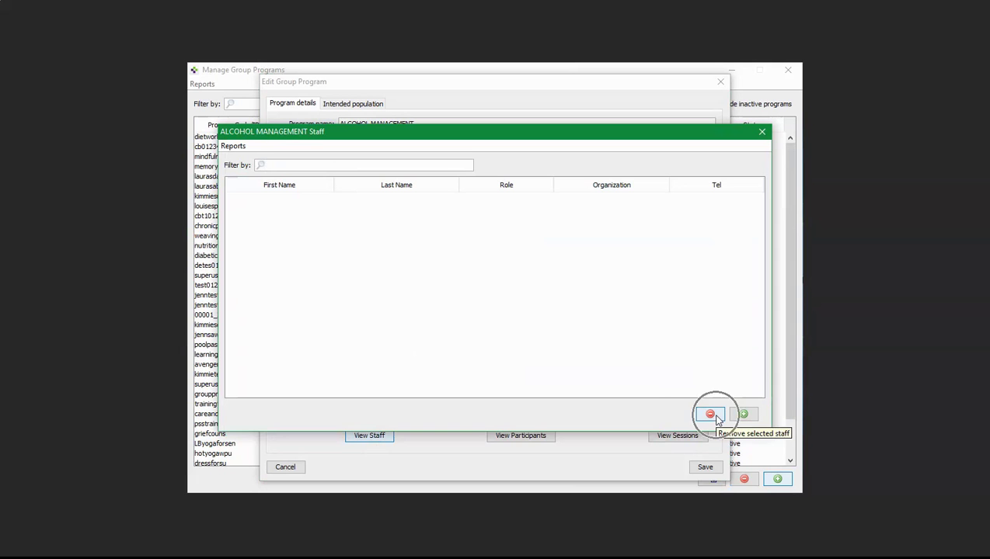
{"action": "left_click", "coordinate": [753, 419]}
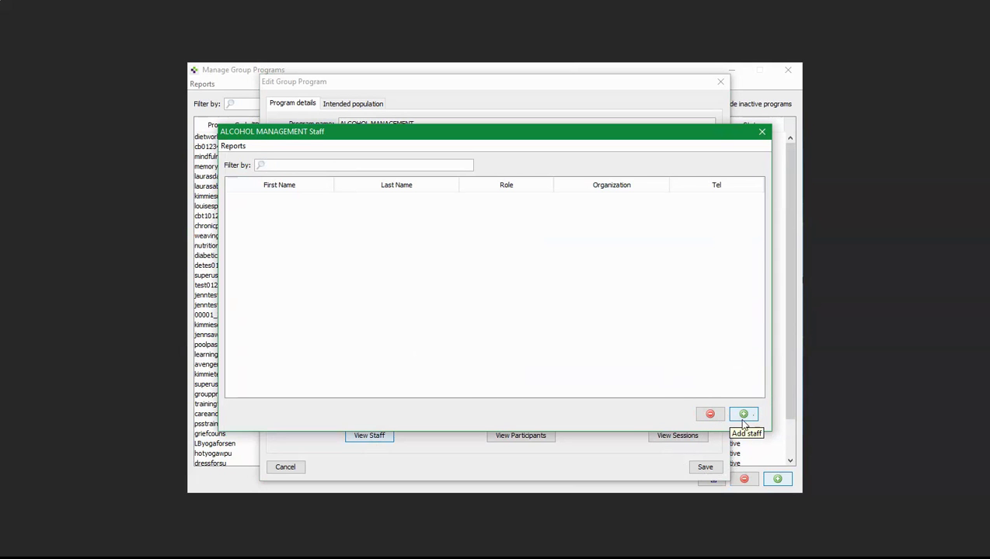
{"action": "left_click", "coordinate": [744, 417]}
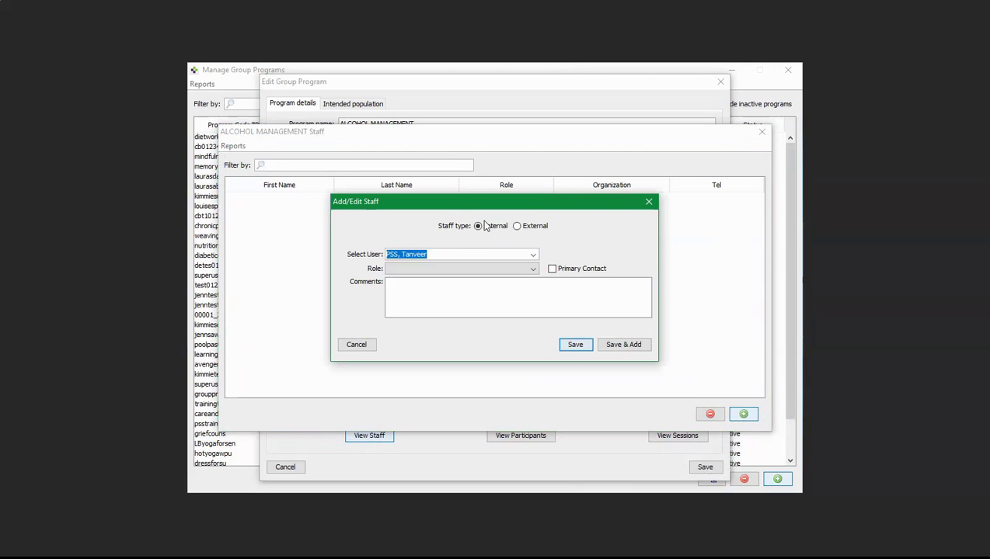
{"action": "left_click", "coordinate": [454, 233]}
{"action": "left_click", "coordinate": [533, 227]}
Assign an internal user to the program as Facilitator/Enabler, save the entry and continue with another staff entry
{"action": "left_click", "coordinate": [533, 255]}
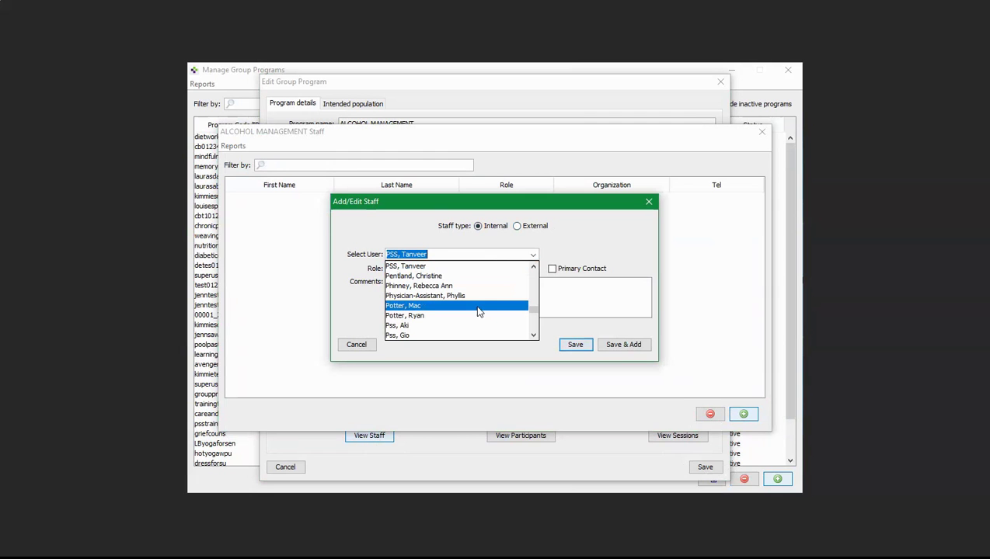
{"action": "left_click", "coordinate": [427, 316]}
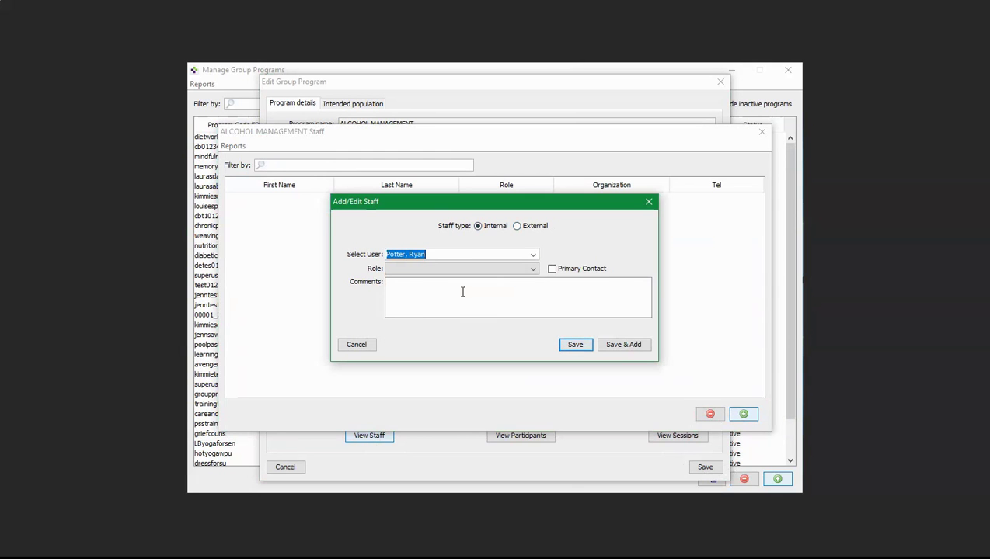
{"action": "left_click", "coordinate": [422, 269]}
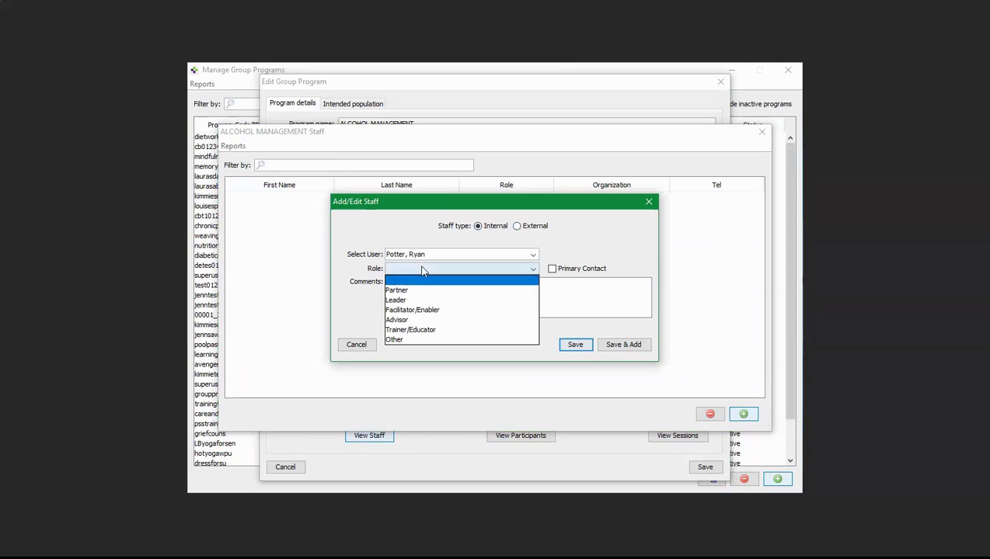
{"action": "left_click", "coordinate": [427, 310]}
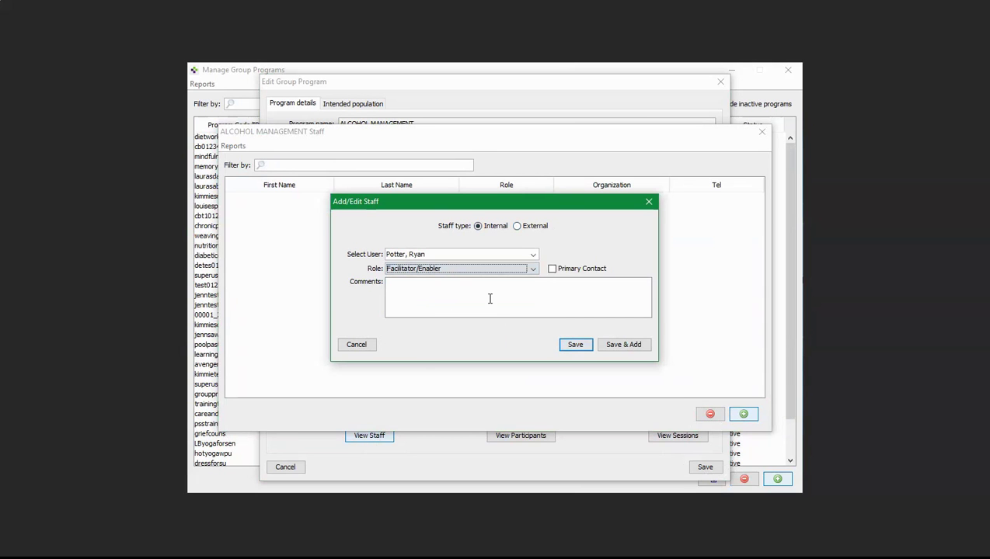
{"action": "left_click", "coordinate": [542, 307]}
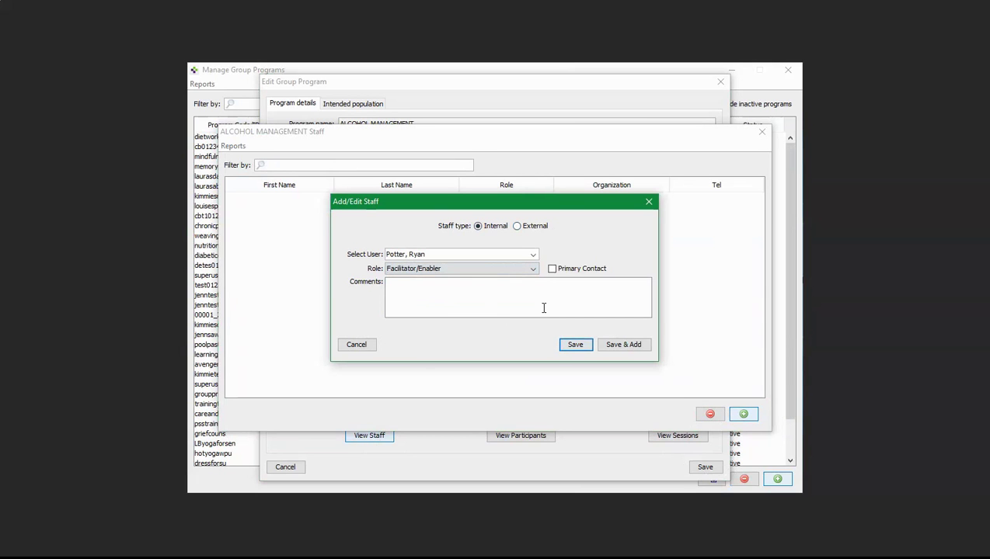
{"action": "left_click", "coordinate": [622, 349]}
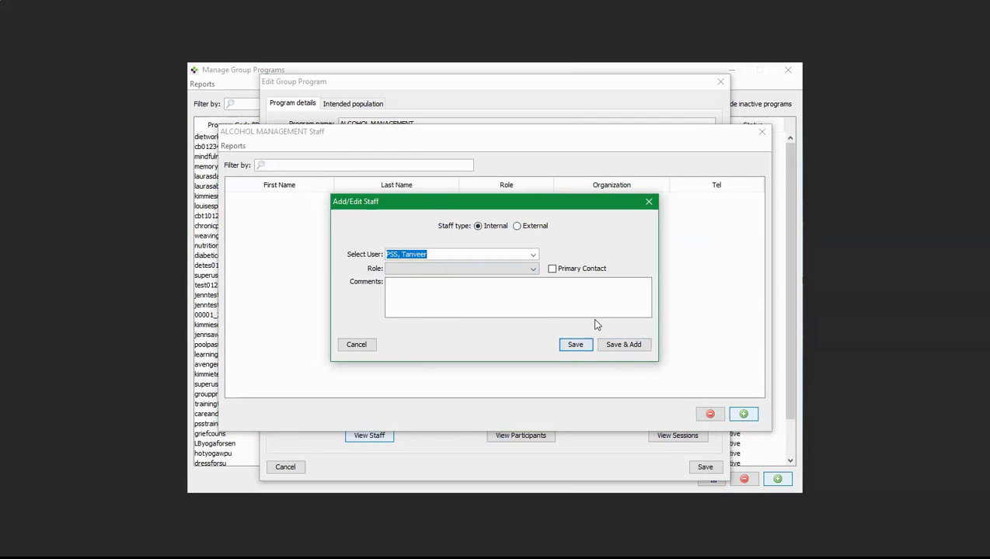
Assign a second internal user to the program as Advisor, save the entry and continue with another staff entry
{"action": "left_click", "coordinate": [533, 256]}
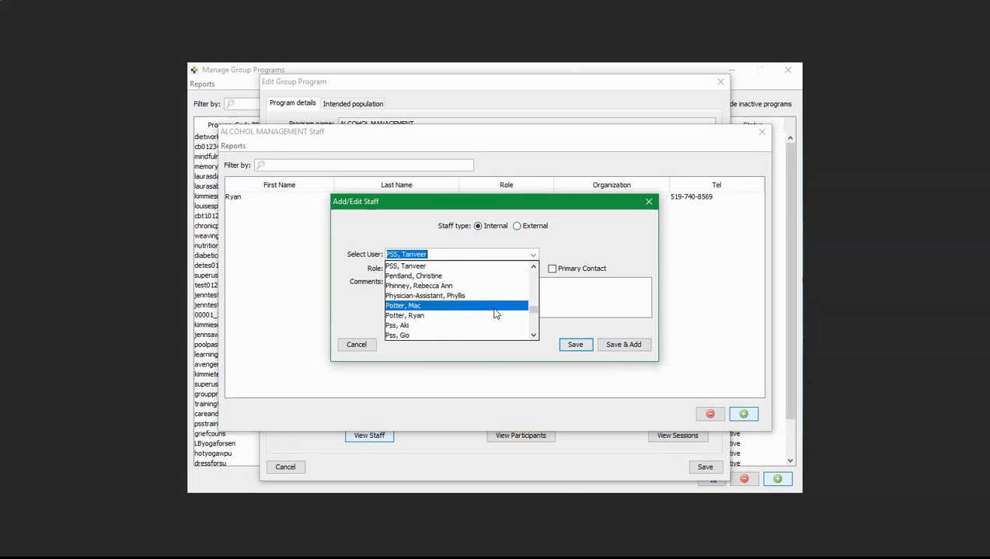
{"action": "scroll", "coordinate": [495, 314], "scroll_direction": "down", "scroll_amount": 7}
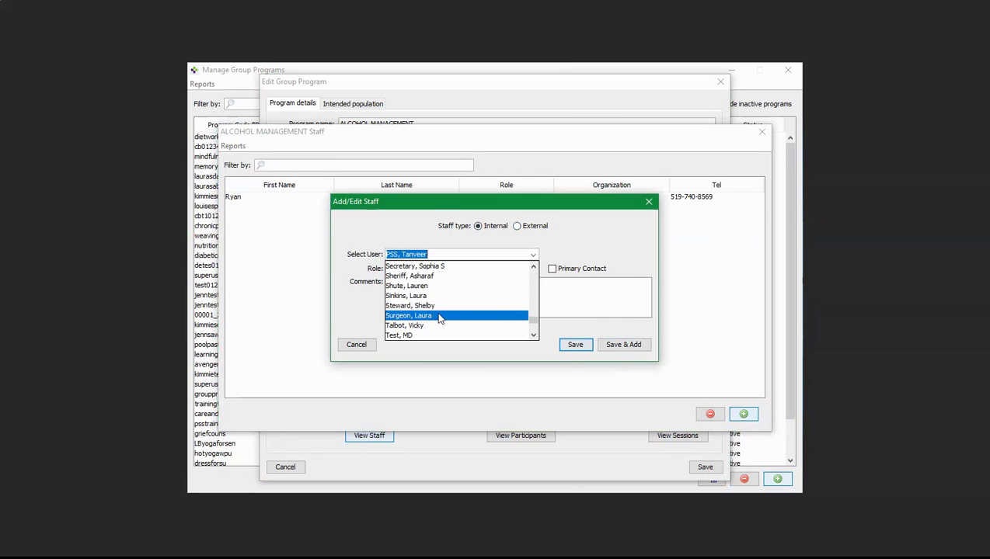
{"action": "left_click", "coordinate": [439, 316]}
{"action": "left_click", "coordinate": [534, 267]}
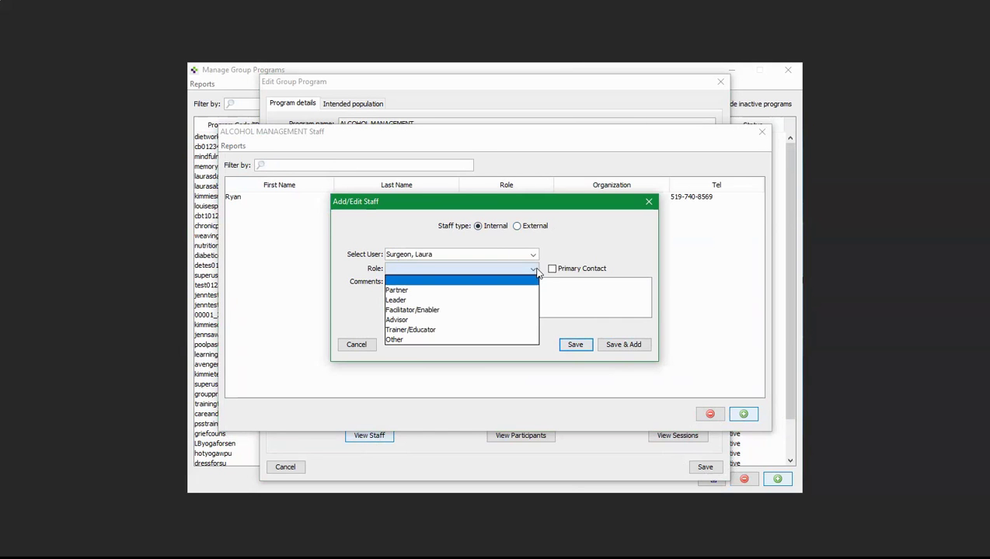
{"action": "left_click", "coordinate": [483, 320]}
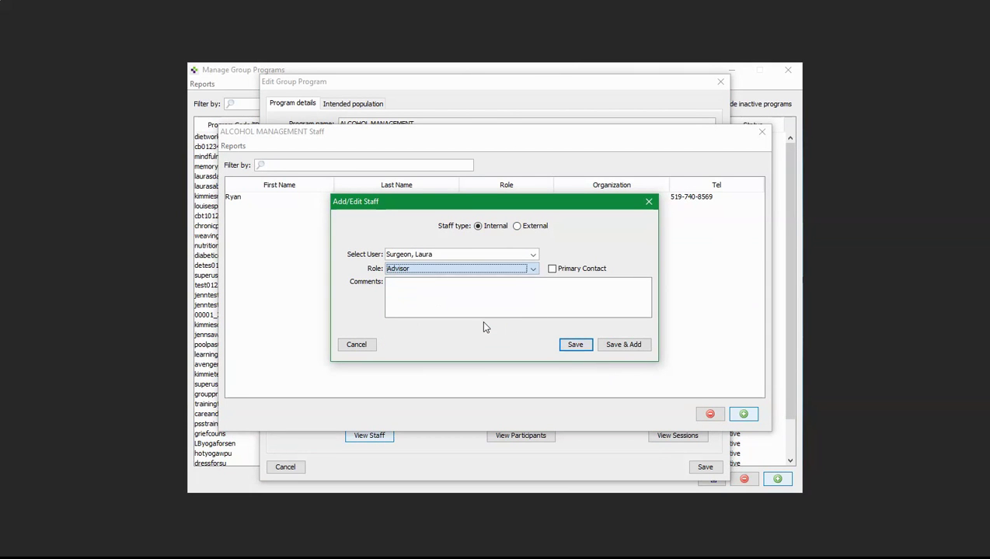
{"action": "left_click", "coordinate": [625, 345]}
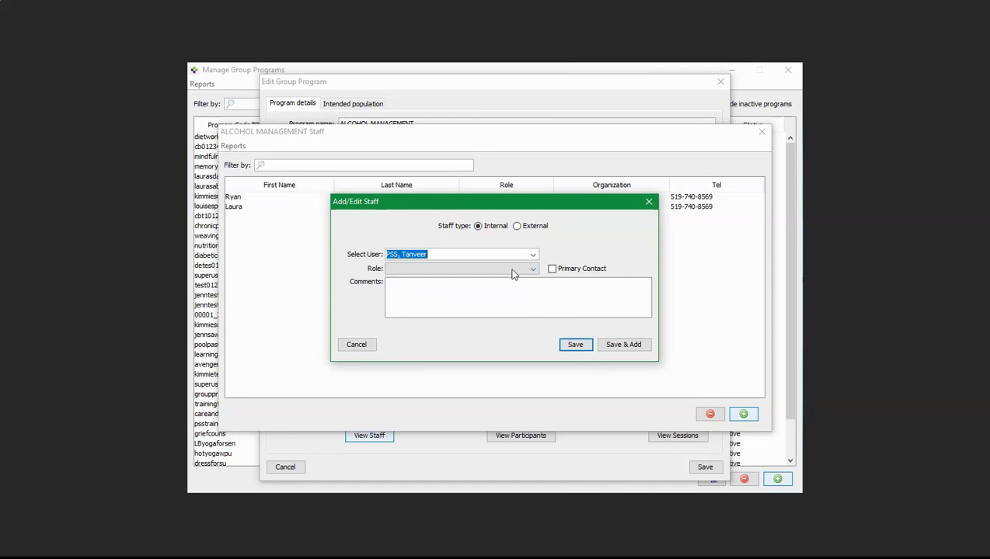
Assign a third internal user as Leader and primary contact, save the entry and close the staff list
{"action": "left_click", "coordinate": [533, 255]}
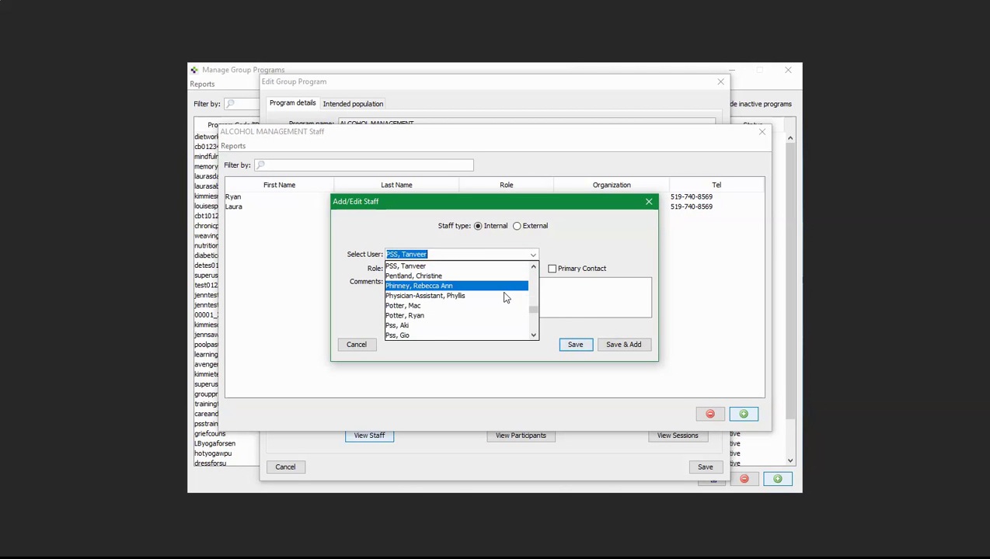
{"action": "scroll", "coordinate": [494, 316], "scroll_direction": "down", "scroll_amount": 2}
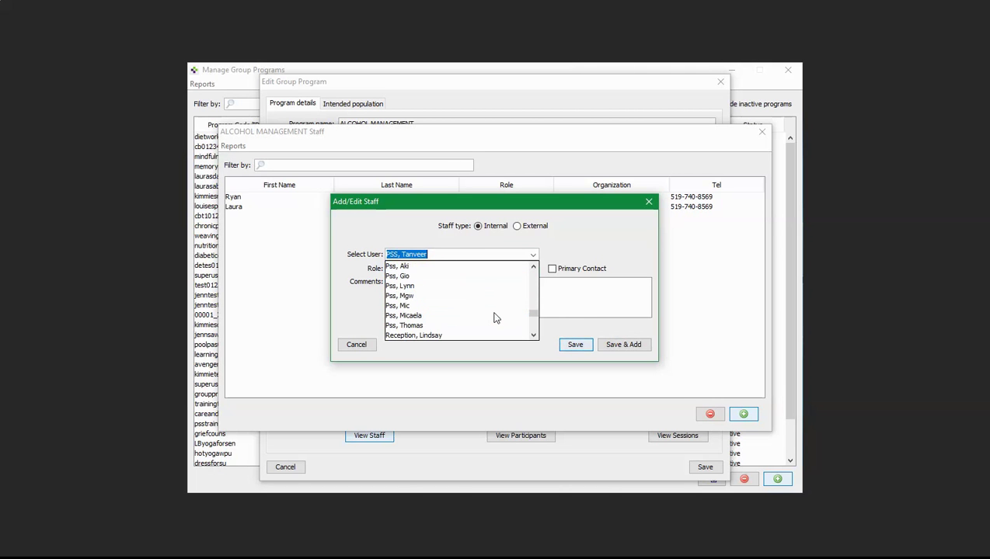
{"action": "scroll", "coordinate": [475, 315], "scroll_direction": "down", "scroll_amount": 3}
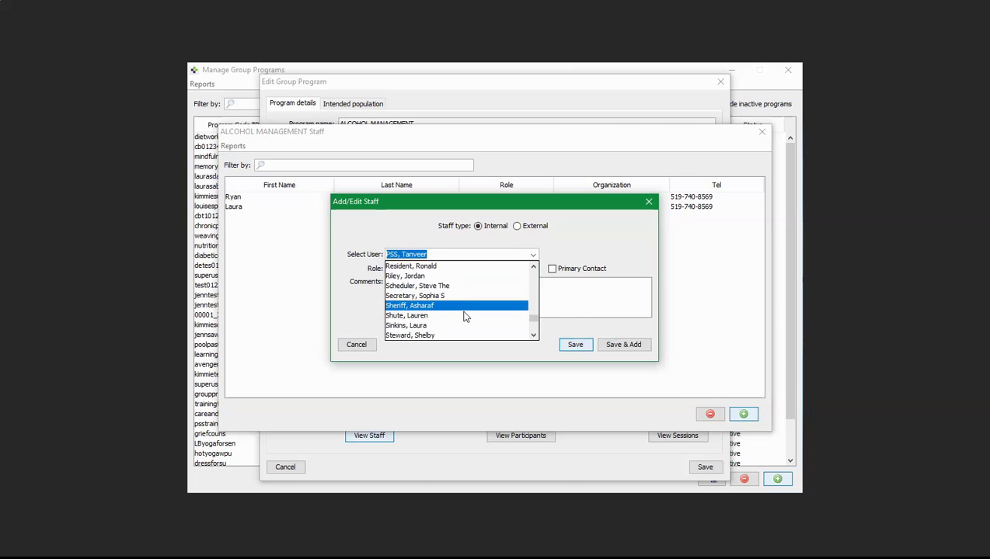
{"action": "scroll", "coordinate": [463, 317], "scroll_direction": "down", "scroll_amount": 2}
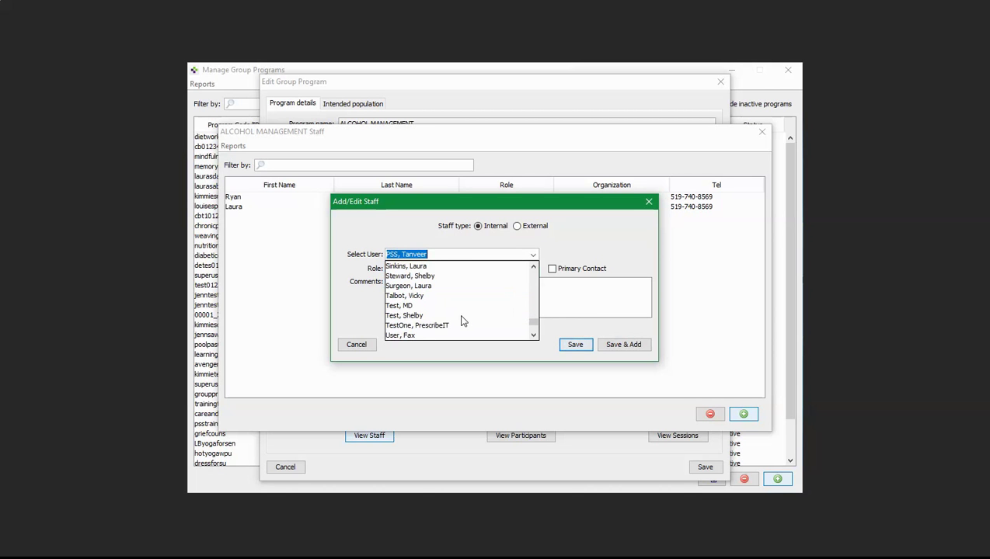
{"action": "scroll", "coordinate": [461, 321], "scroll_direction": "down", "scroll_amount": 3}
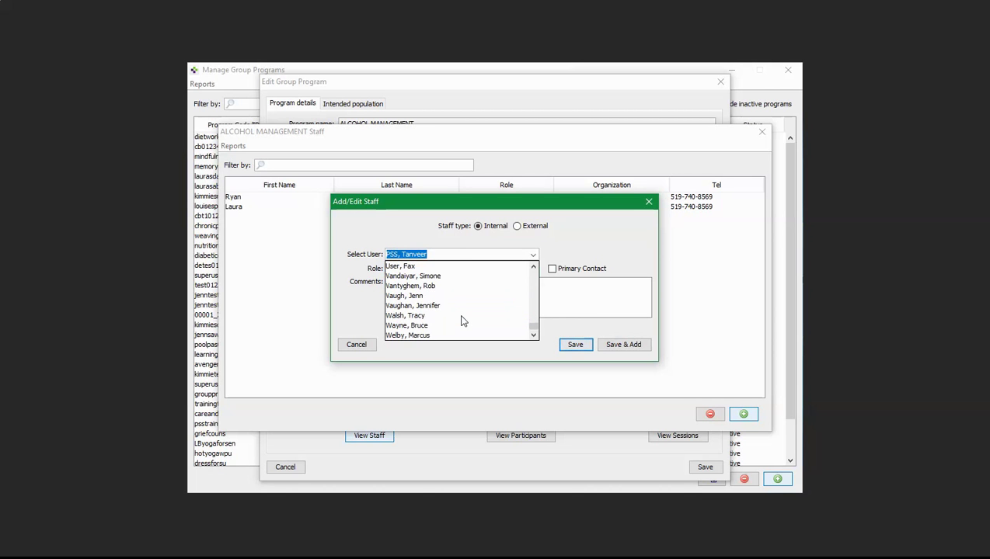
{"action": "left_click", "coordinate": [444, 325]}
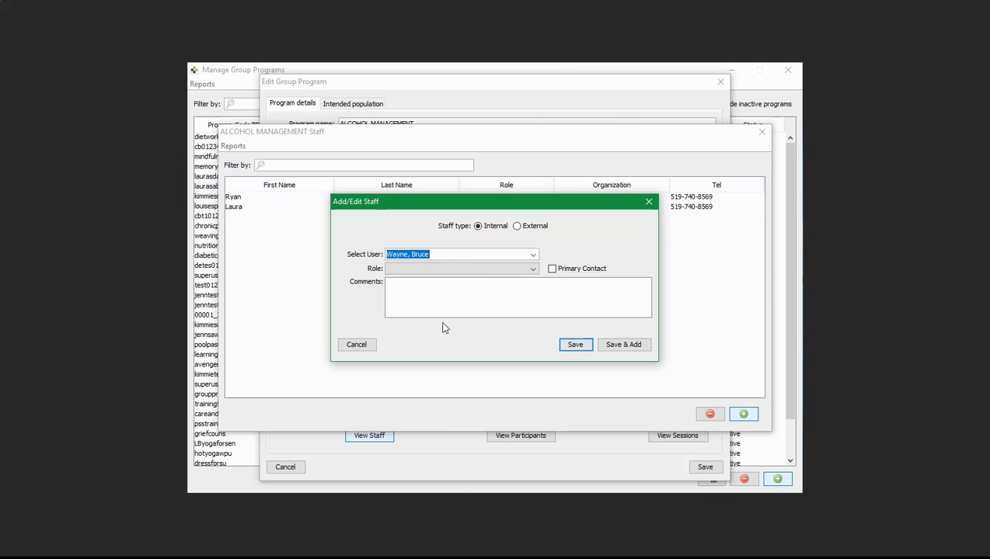
{"action": "left_click", "coordinate": [526, 273]}
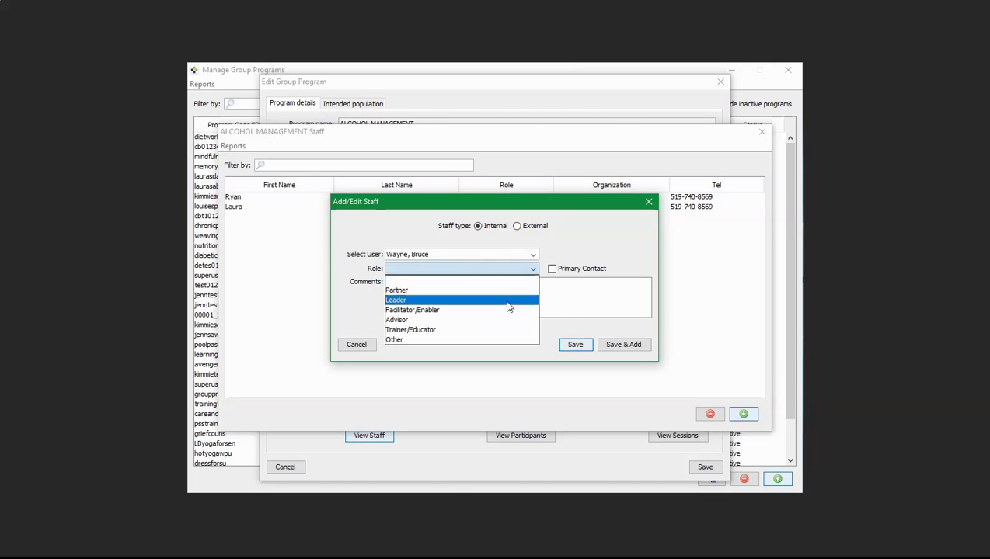
{"action": "left_click", "coordinate": [512, 299]}
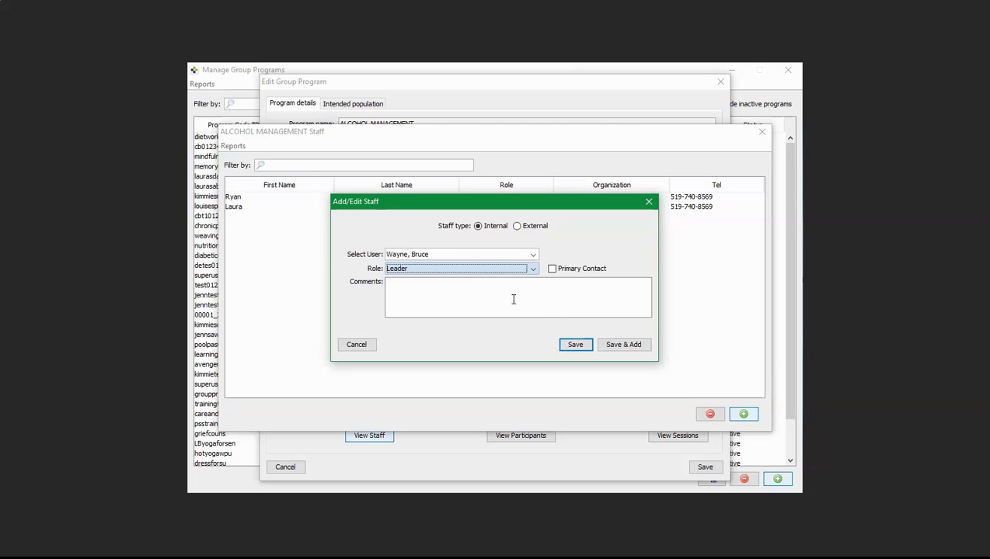
{"action": "left_click", "coordinate": [552, 270]}
{"action": "left_click", "coordinate": [577, 347]}
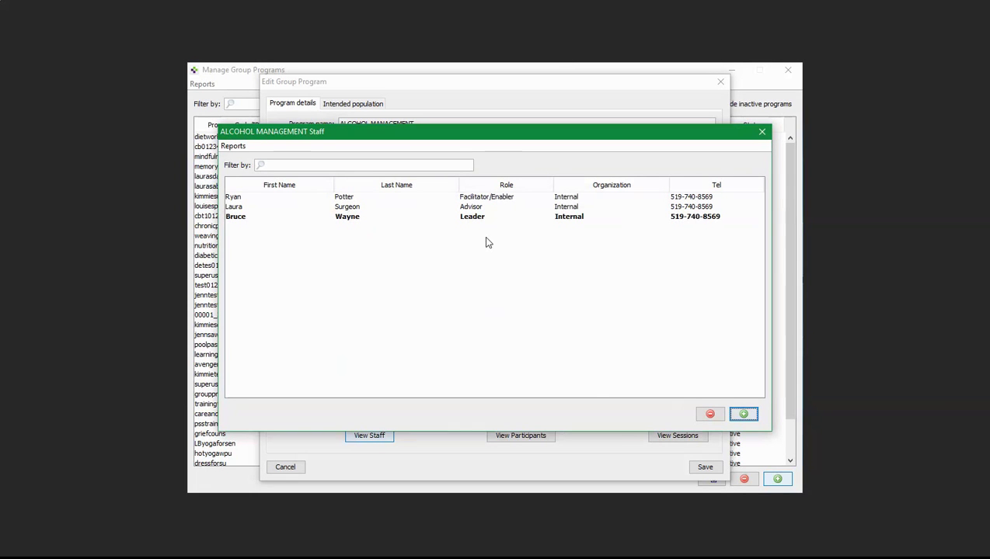
{"action": "left_click", "coordinate": [762, 133]}
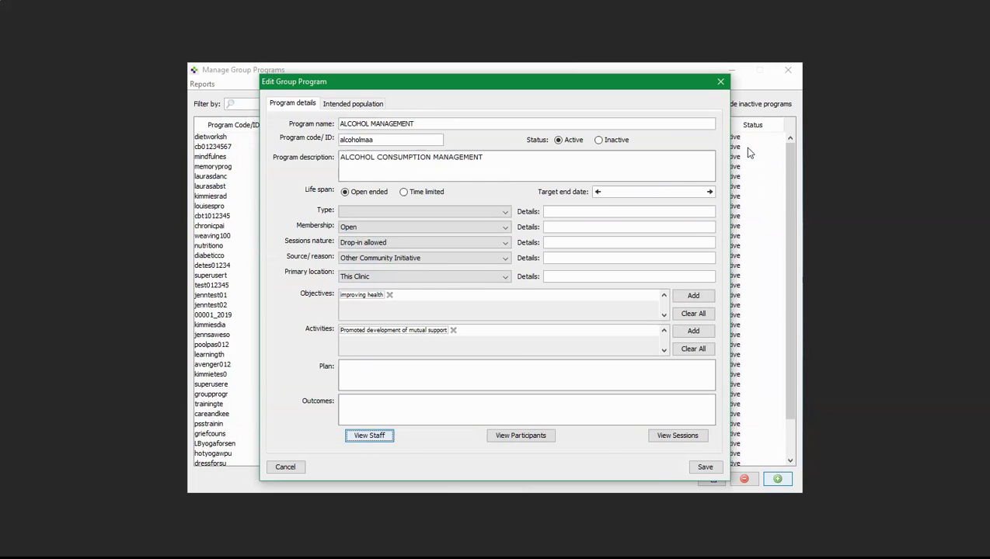
Open the program's participants list and begin a new registered participant entry
{"action": "left_click", "coordinate": [522, 437]}
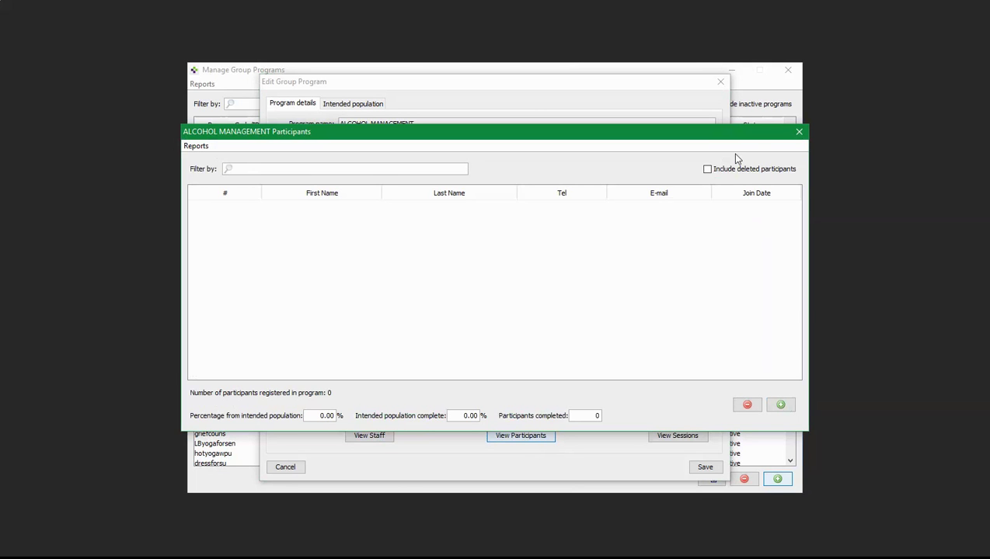
{"action": "left_click", "coordinate": [757, 172]}
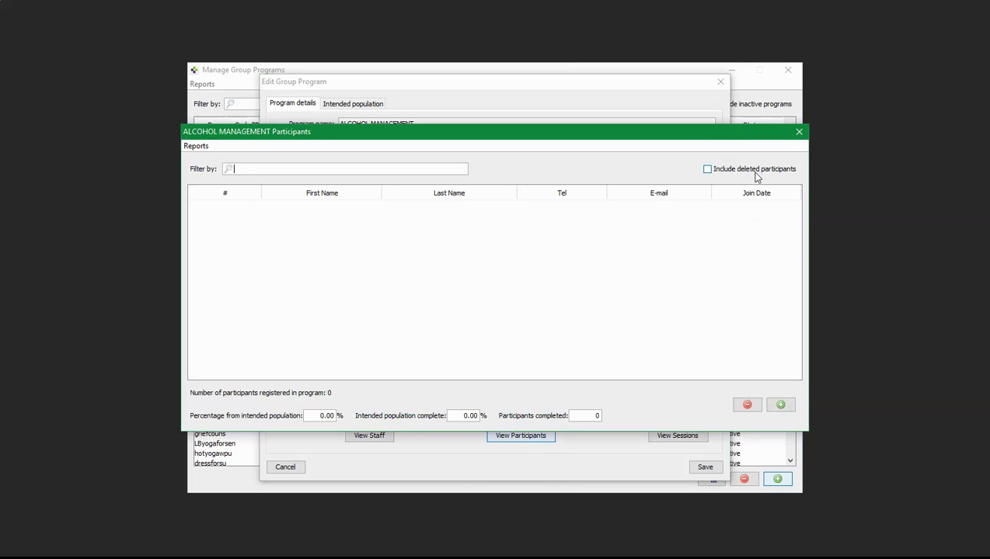
{"action": "left_click", "coordinate": [780, 404]}
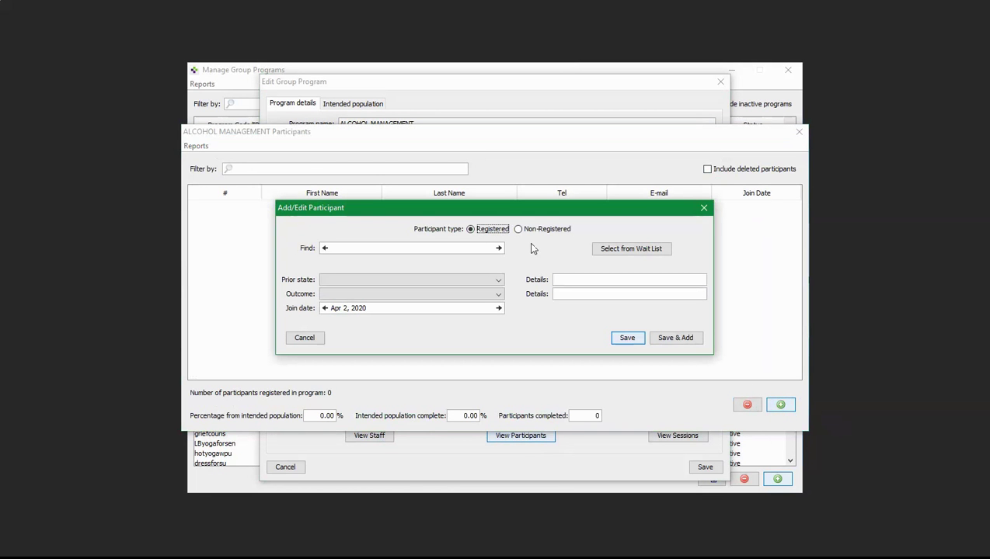
{"action": "left_click", "coordinate": [904, 494]}
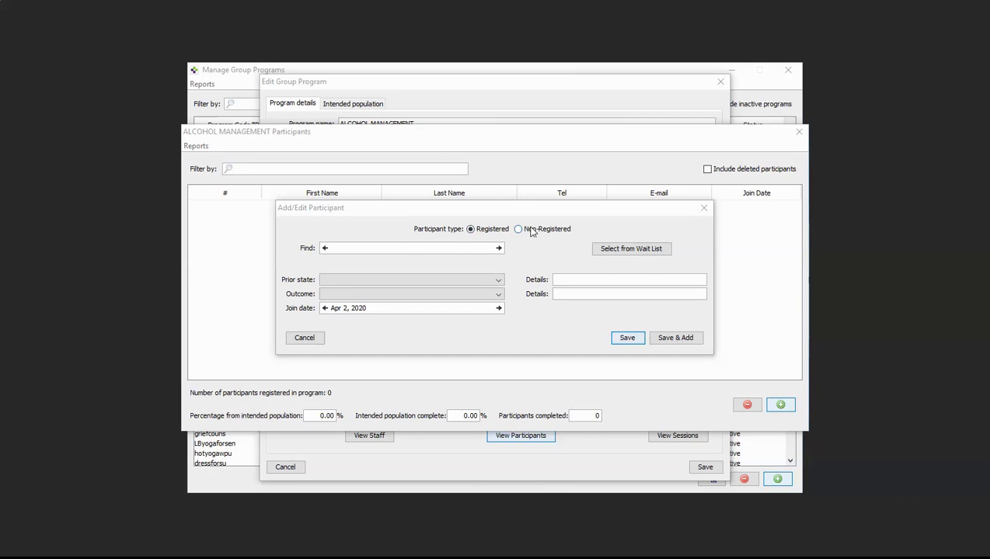
Search for the registered patient by surname and choose the last matching patient as the participant
{"action": "left_click", "coordinate": [396, 248]}
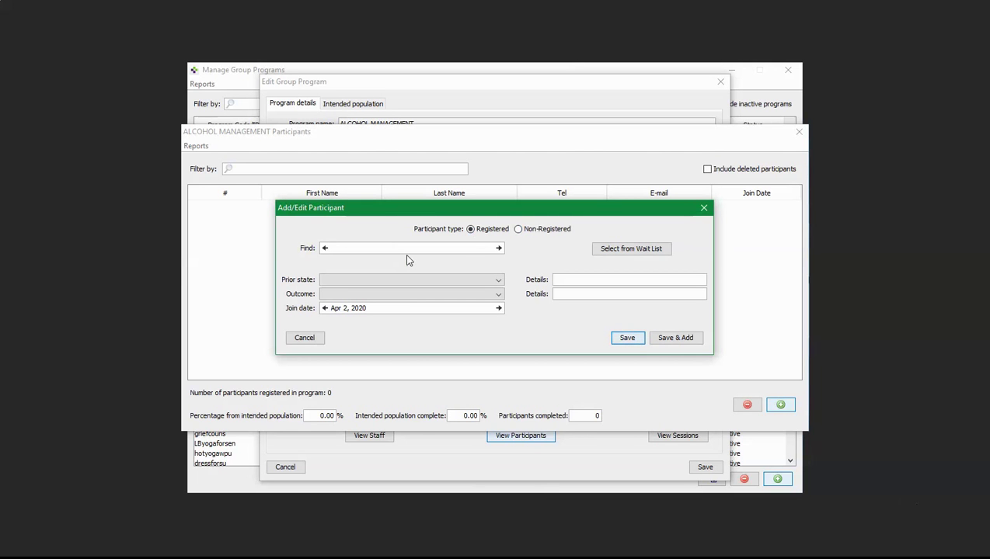
{"action": "type", "text": "TRAINING"}
{"action": "key", "text": "Return"}
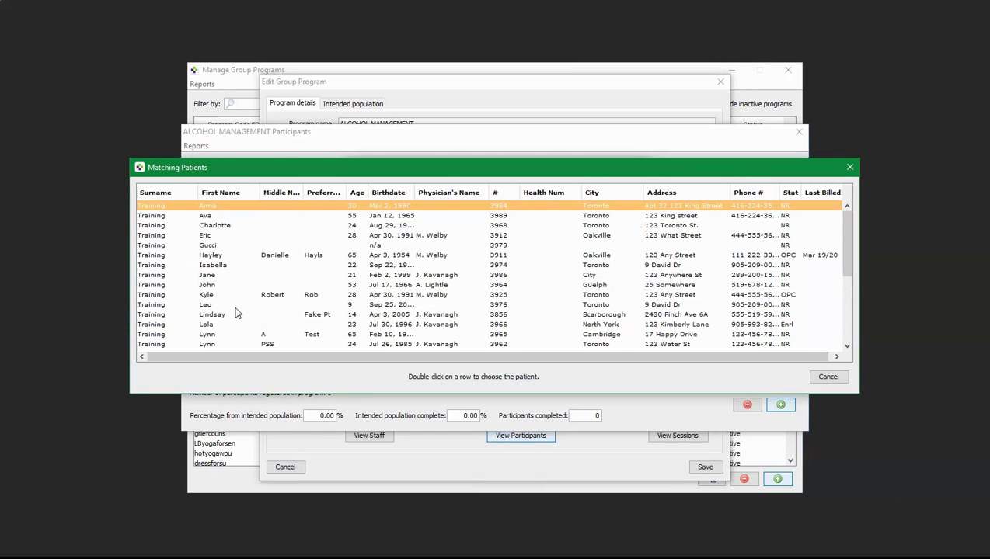
{"action": "scroll", "coordinate": [237, 313], "scroll_direction": "down", "scroll_amount": 3}
{"action": "scroll", "coordinate": [237, 313], "scroll_direction": "down", "scroll_amount": 2}
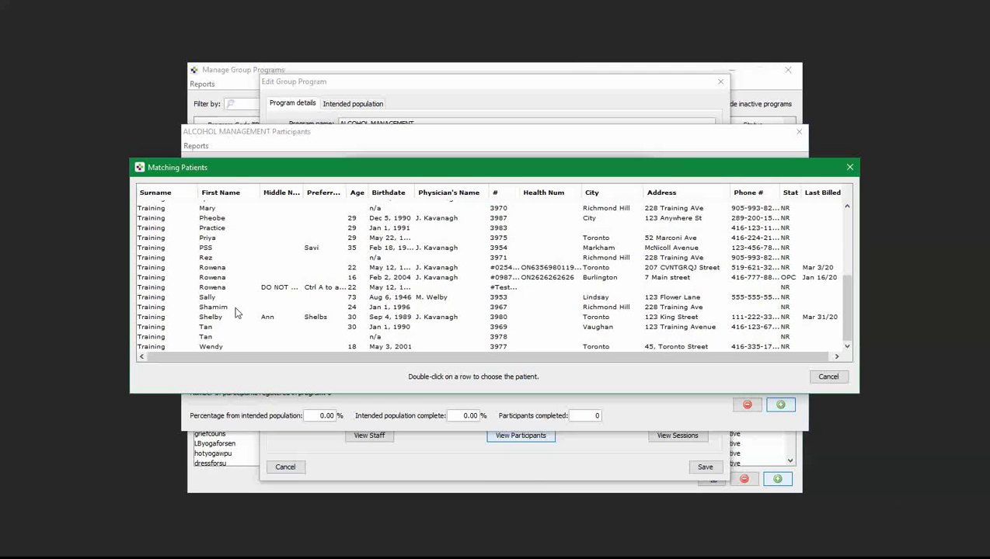
{"action": "double_click", "coordinate": [216, 348]}
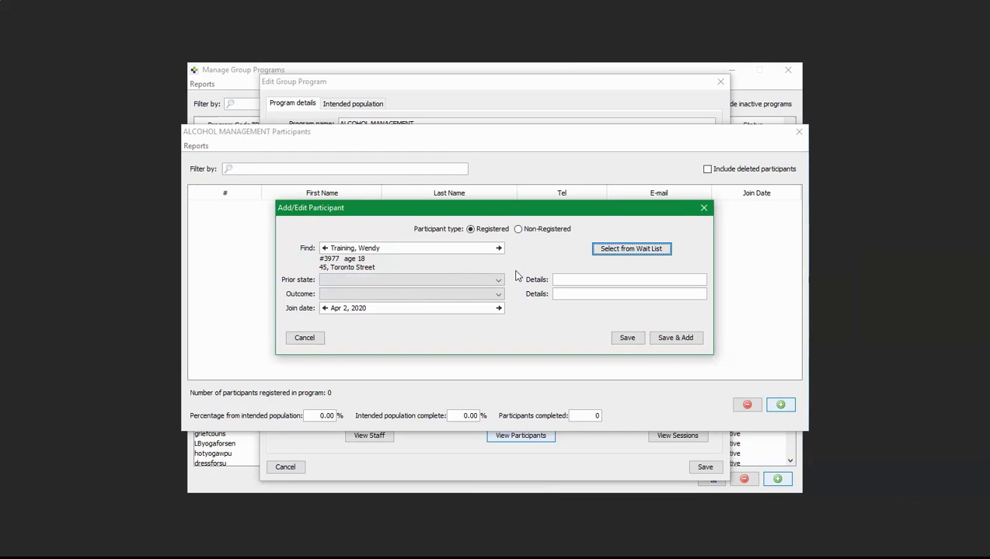
{"action": "left_click", "coordinate": [927, 516]}
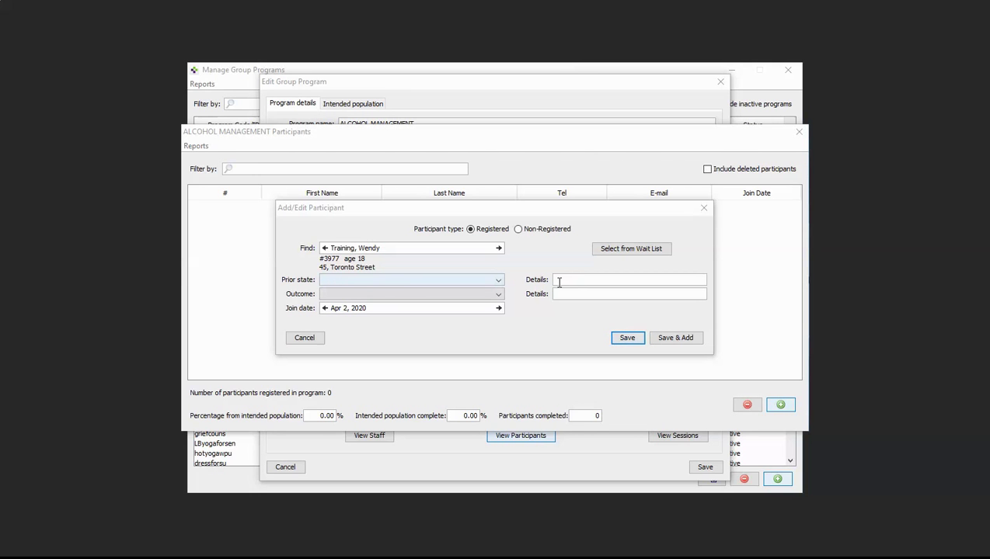
Set the participant's prior state to Meets some of program objectives, leave the outcome blank, and save while continuing with another participant entry
{"action": "left_click", "coordinate": [476, 285]}
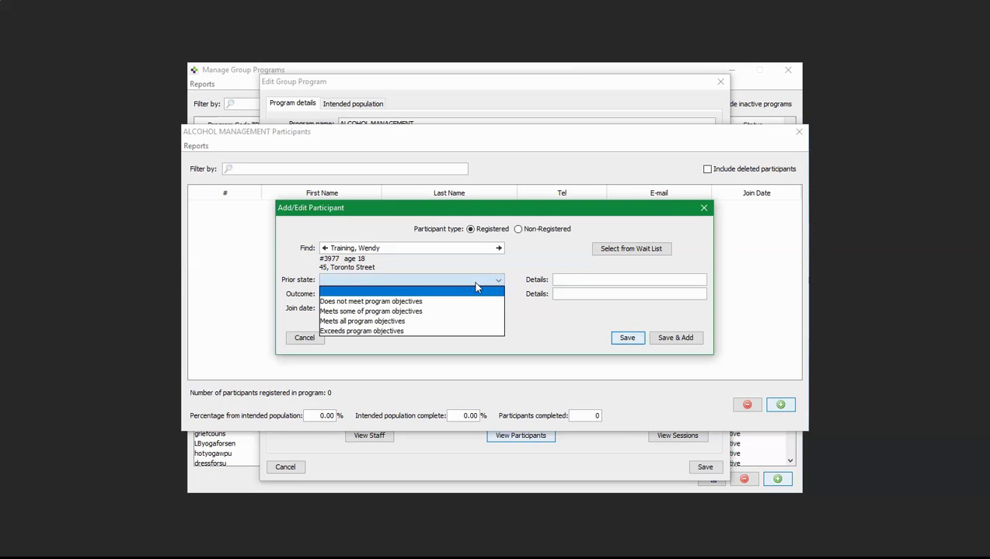
{"action": "left_click", "coordinate": [442, 312]}
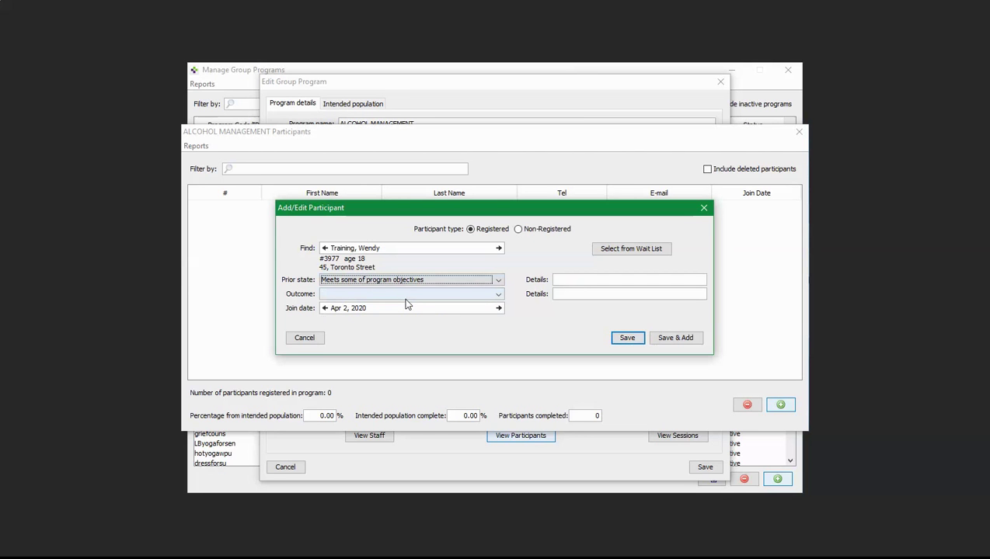
{"action": "left_click", "coordinate": [404, 299]}
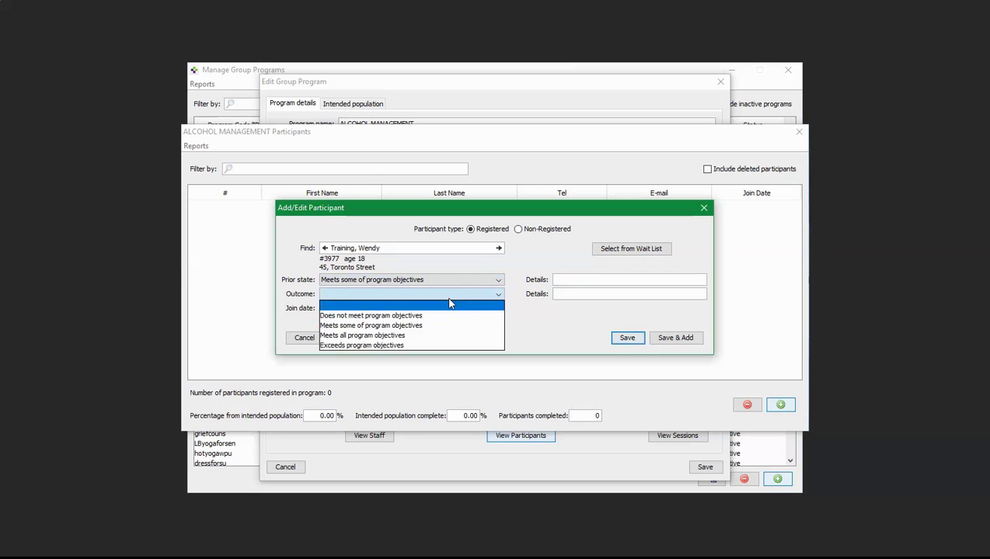
{"action": "left_click", "coordinate": [449, 303]}
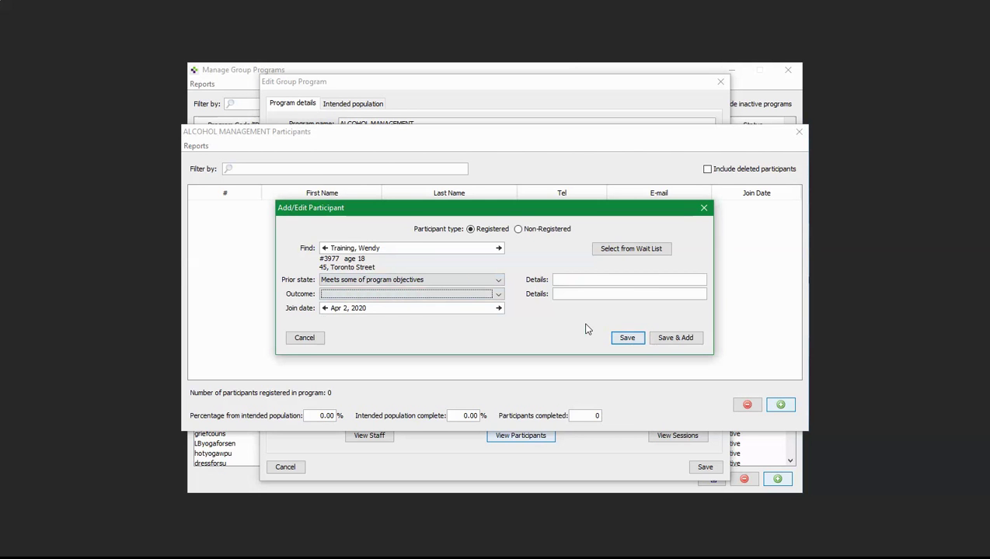
{"action": "left_click", "coordinate": [662, 340]}
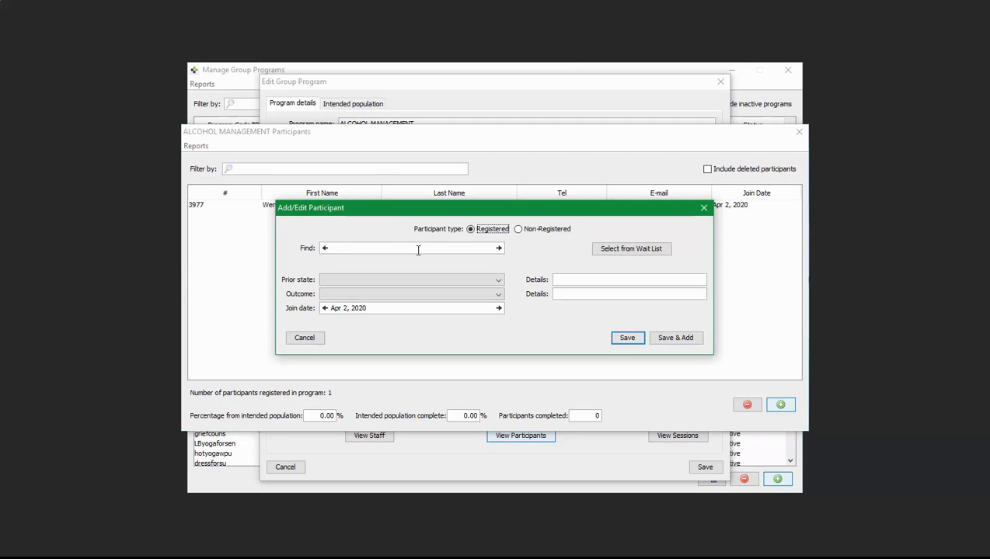
Search for the second registered participant by surname and choose the second-to-last matching patient
{"action": "left_click", "coordinate": [418, 250]}
{"action": "type", "text": "TAN"}
{"action": "key", "text": "BackSpace"}
{"action": "key", "text": "BackSpace"}
{"action": "key", "text": "BackSpace"}
{"action": "type", "text": "TRAINING"}
{"action": "key", "text": "Return"}
{"action": "scroll", "coordinate": [407, 264], "scroll_direction": "down", "scroll_amount": 3}
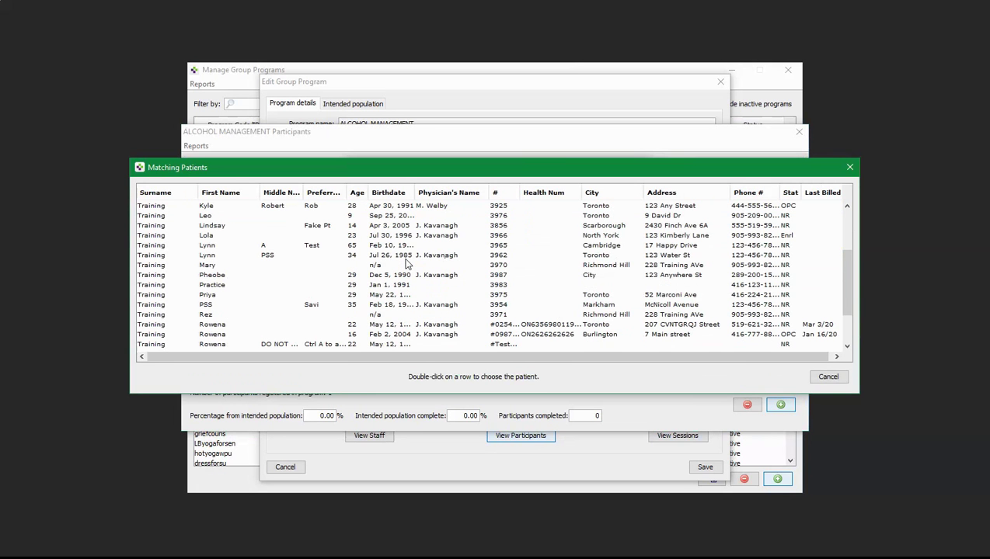
{"action": "scroll", "coordinate": [407, 264], "scroll_direction": "down", "scroll_amount": 2}
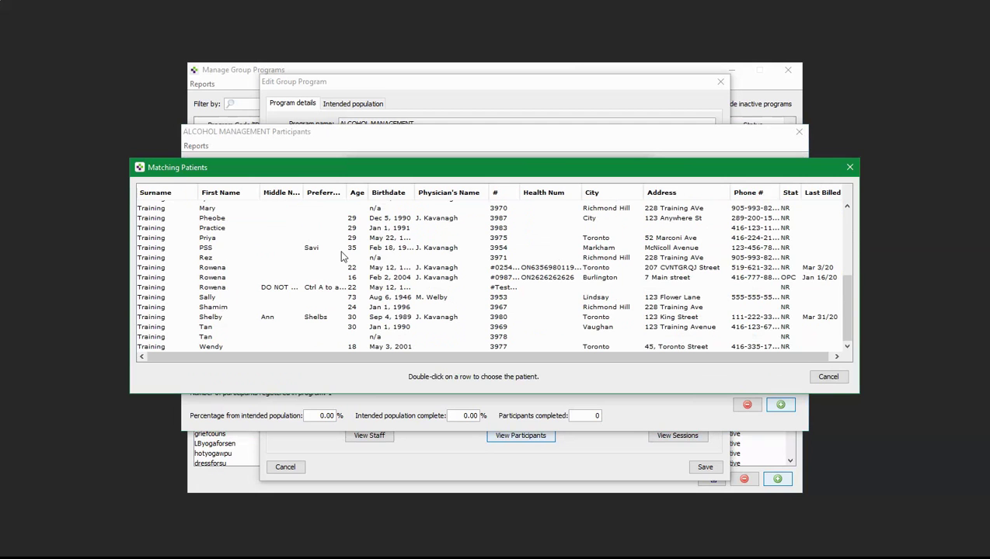
{"action": "left_click", "coordinate": [203, 338]}
{"action": "double_click", "coordinate": [202, 339]}
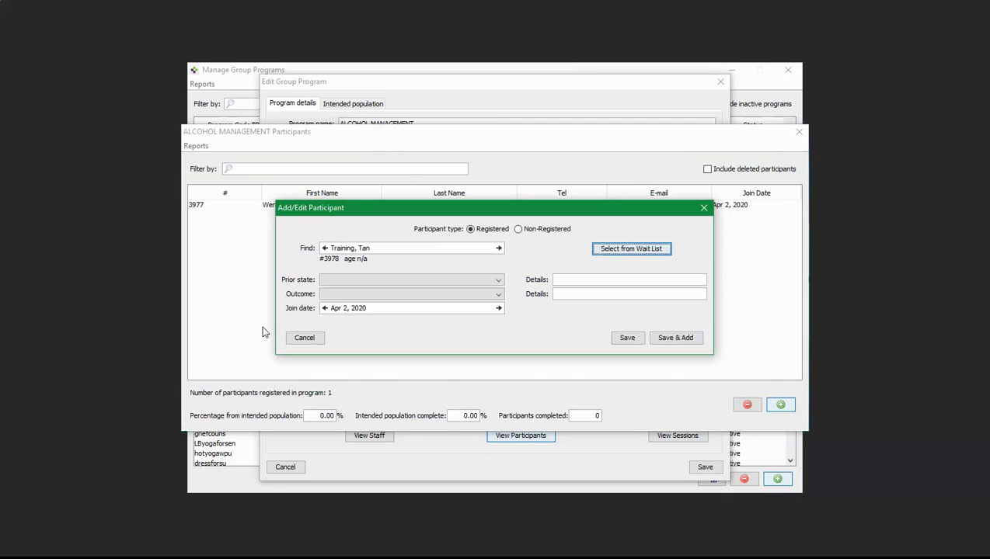
{"action": "left_click", "coordinate": [333, 262]}
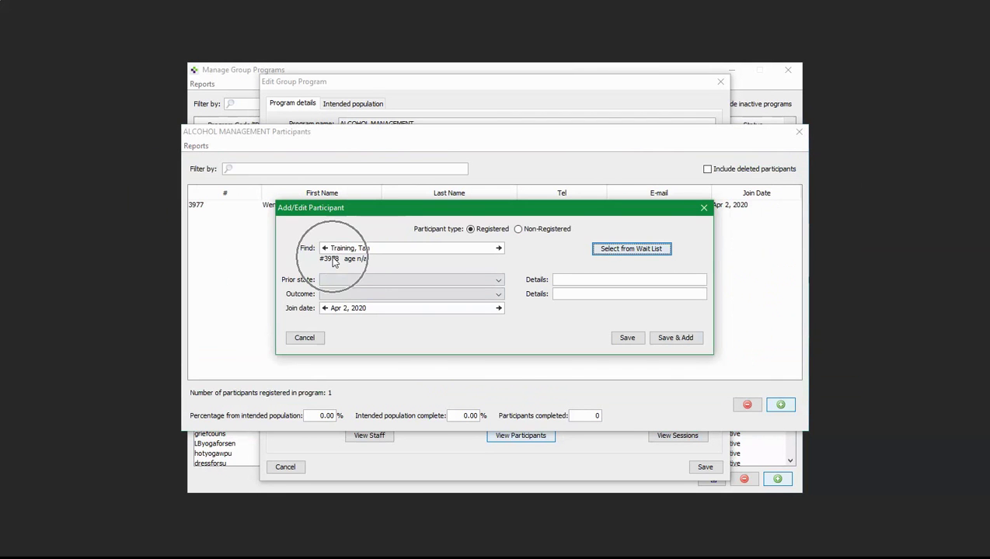
Set the second participant's prior state to Meets some of program objectives, save the entry and close the participants list
{"action": "left_click", "coordinate": [344, 280]}
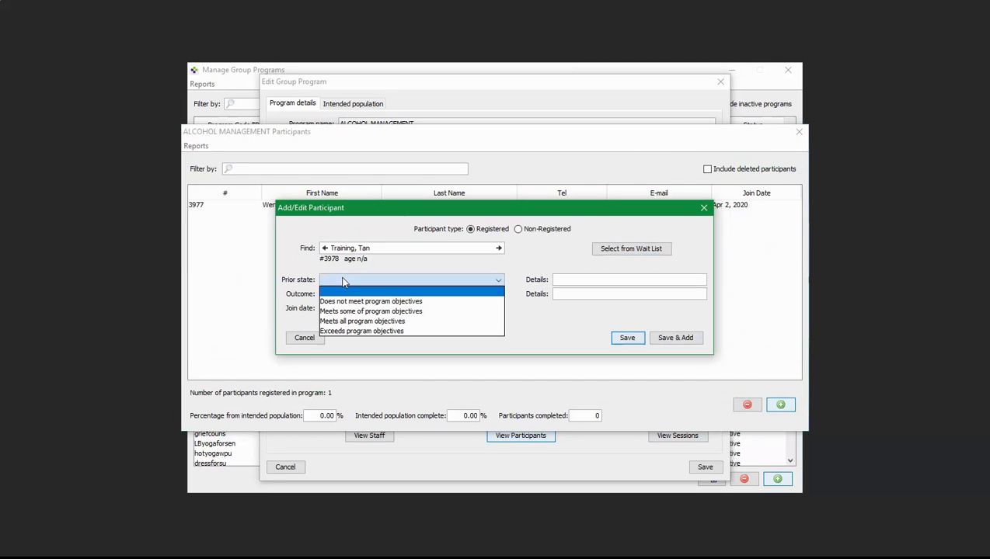
{"action": "left_click", "coordinate": [395, 311]}
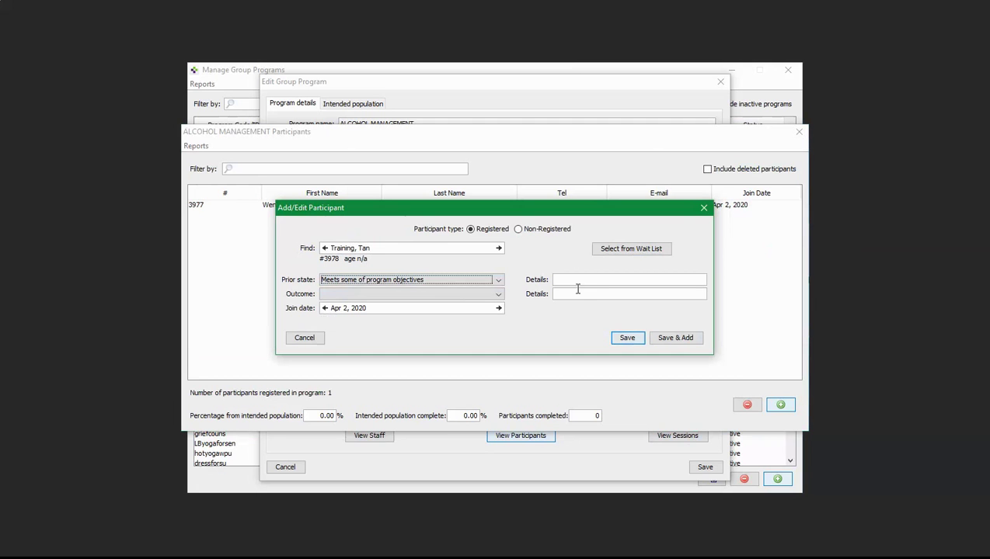
{"action": "left_click", "coordinate": [627, 338]}
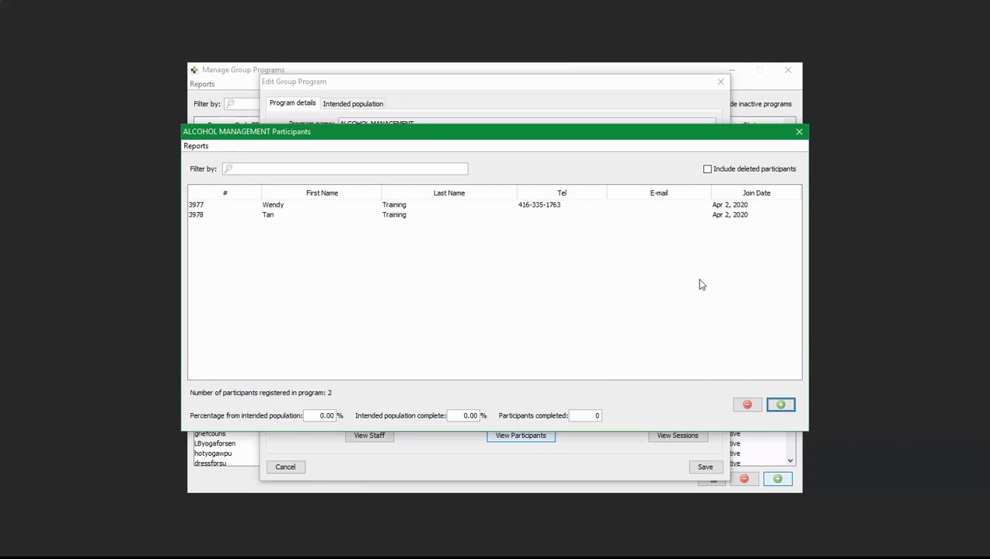
{"action": "left_click", "coordinate": [801, 134]}
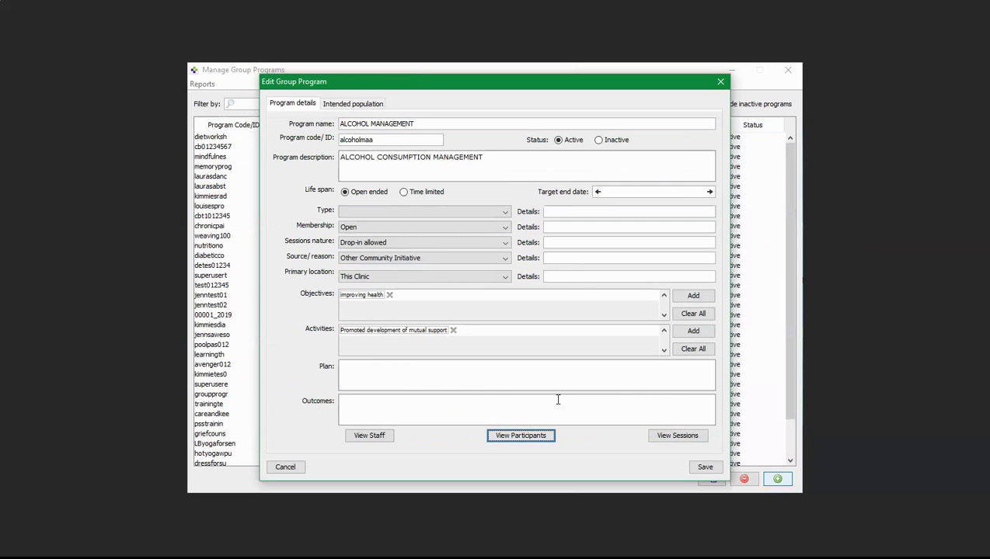
Open the program's scheduled sessions and begin a new group session
{"action": "left_click", "coordinate": [674, 439]}
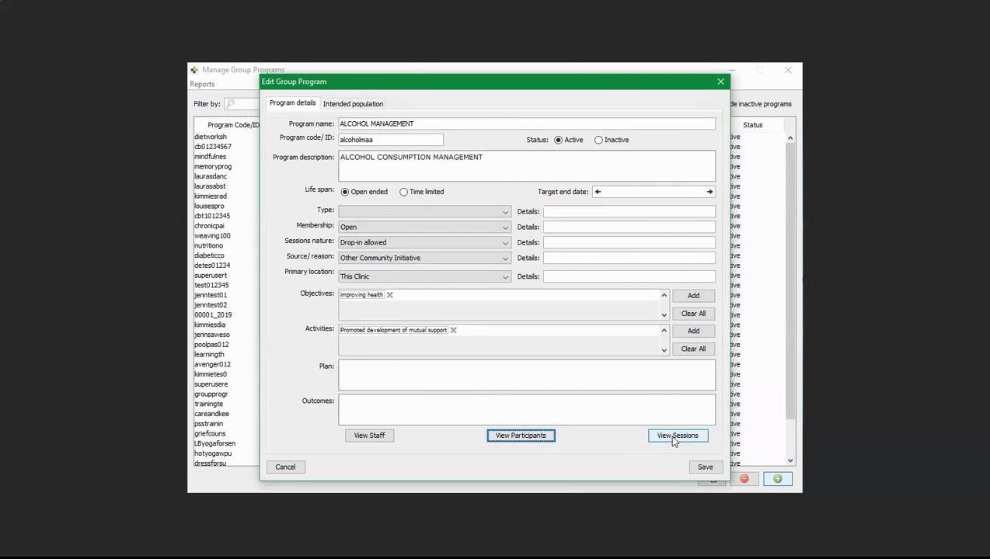
{"action": "left_click", "coordinate": [674, 439]}
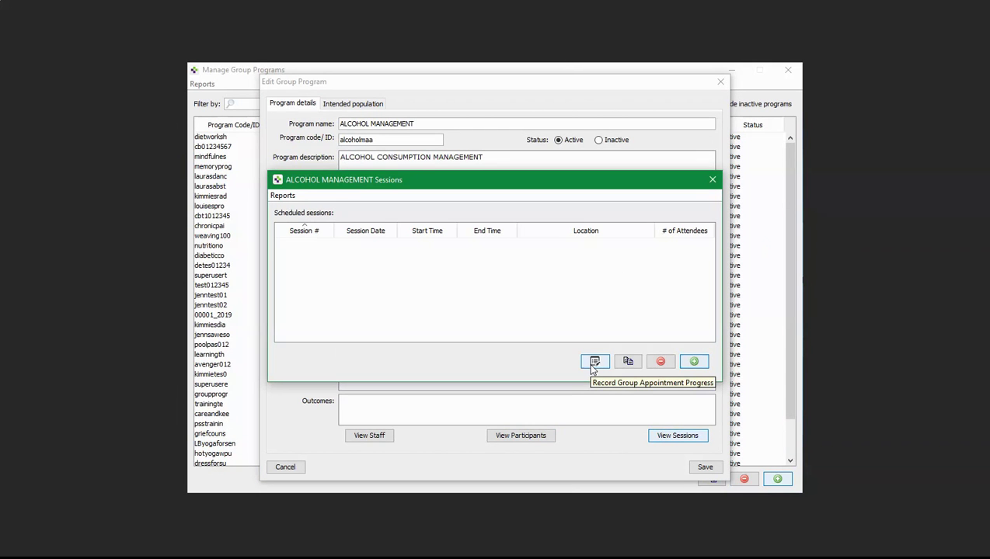
{"action": "left_click", "coordinate": [628, 362]}
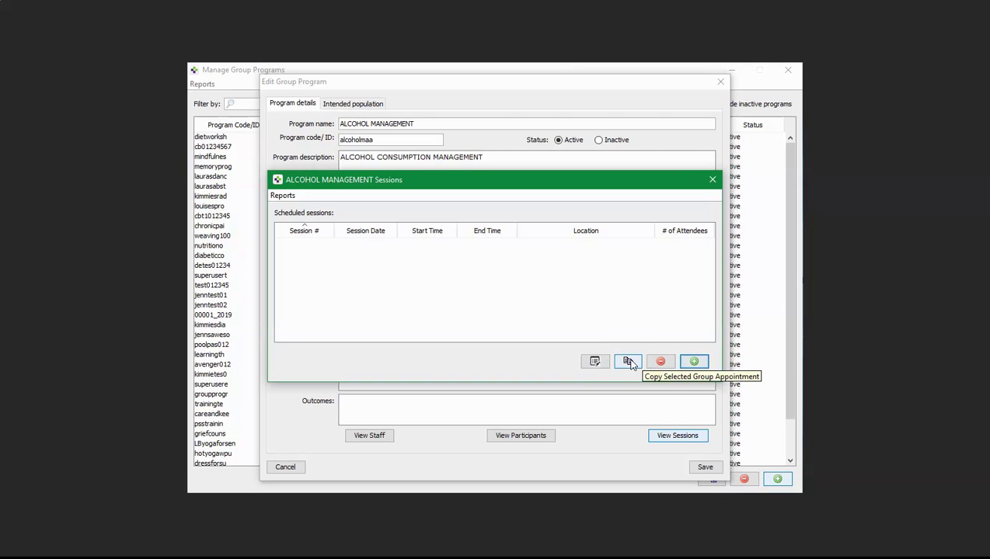
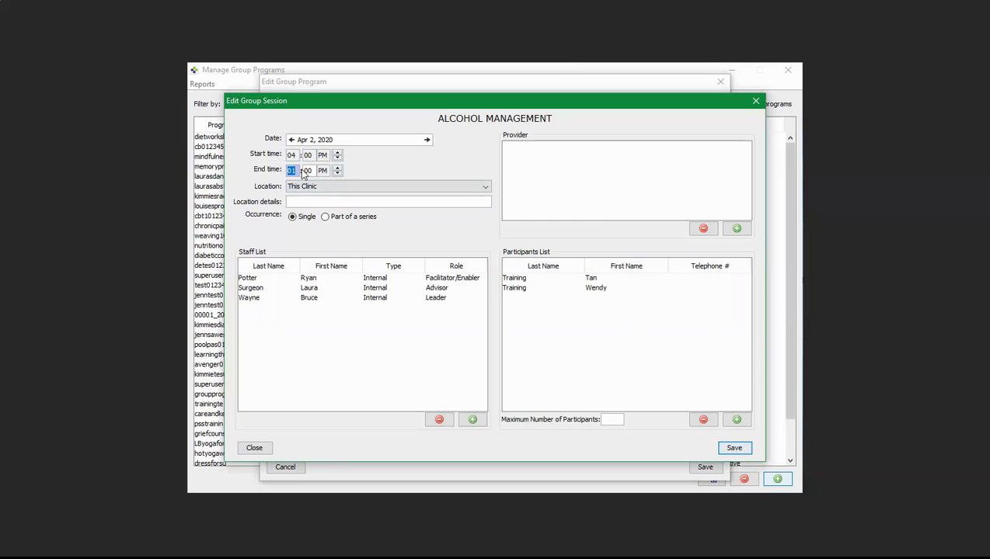
Set the session's end time to 04:30 PM with This Clinic as the location, and try to save the session
{"action": "type", "text": "4"}
{"action": "left_click", "coordinate": [313, 171]}
{"action": "type", "text": "30"}
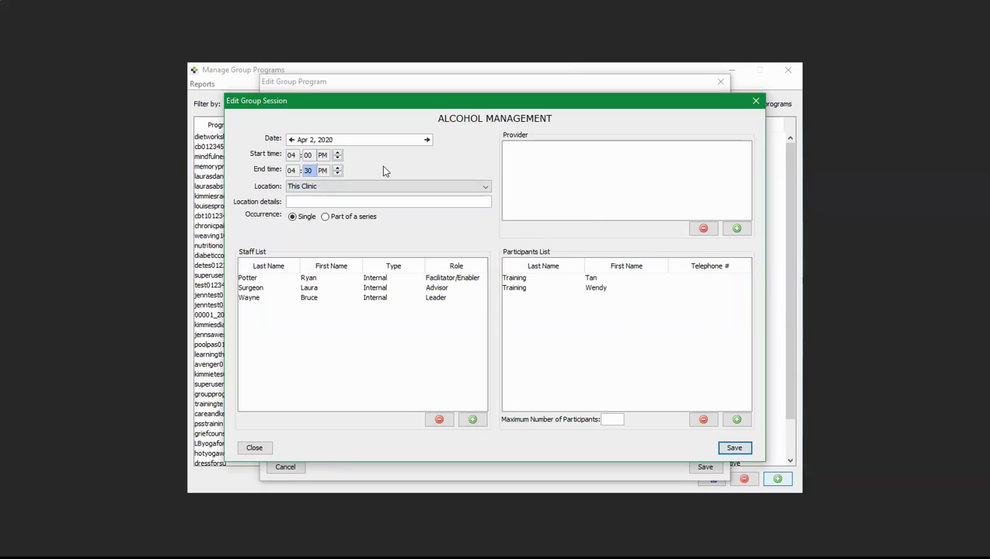
{"action": "left_click", "coordinate": [330, 187]}
{"action": "left_click", "coordinate": [325, 197]}
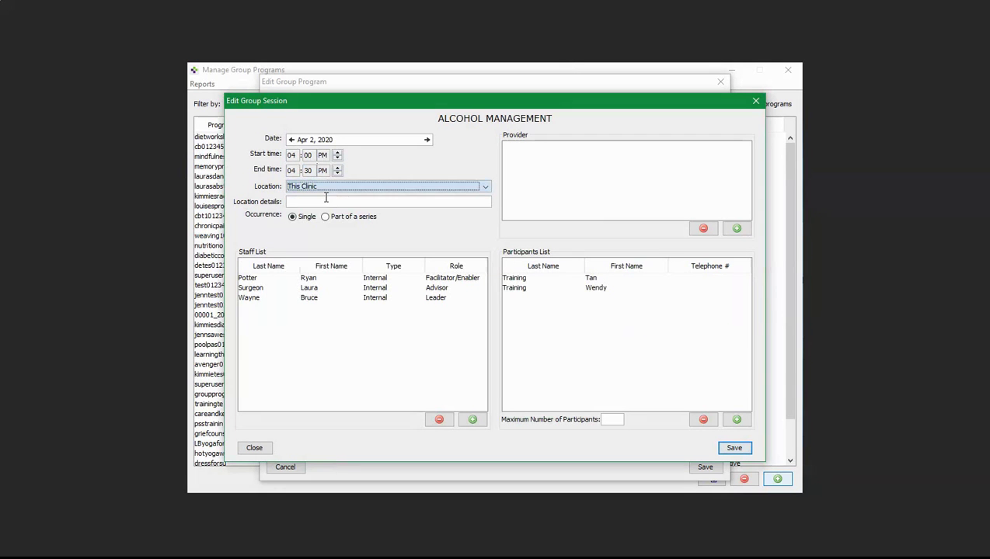
{"action": "left_click", "coordinate": [311, 202]}
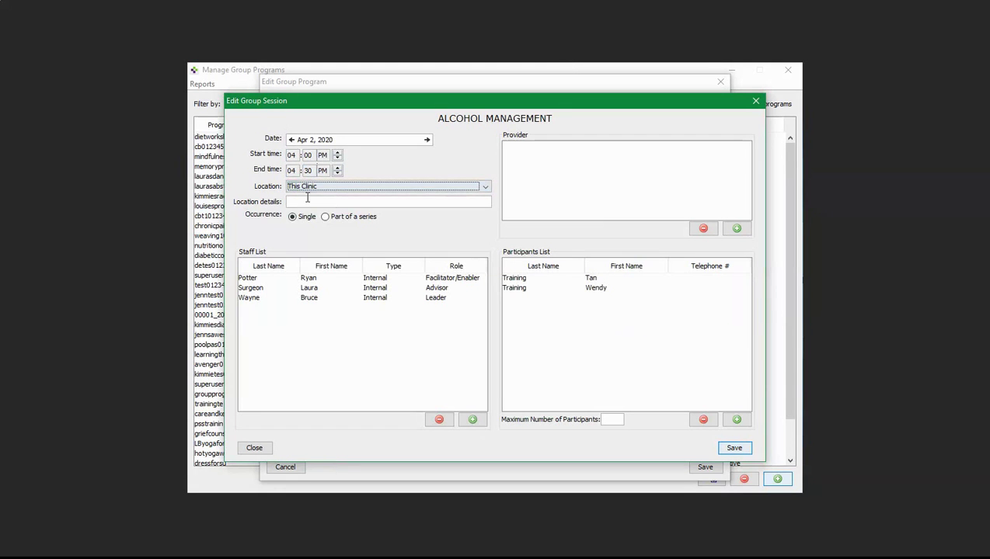
{"action": "left_click", "coordinate": [308, 201]}
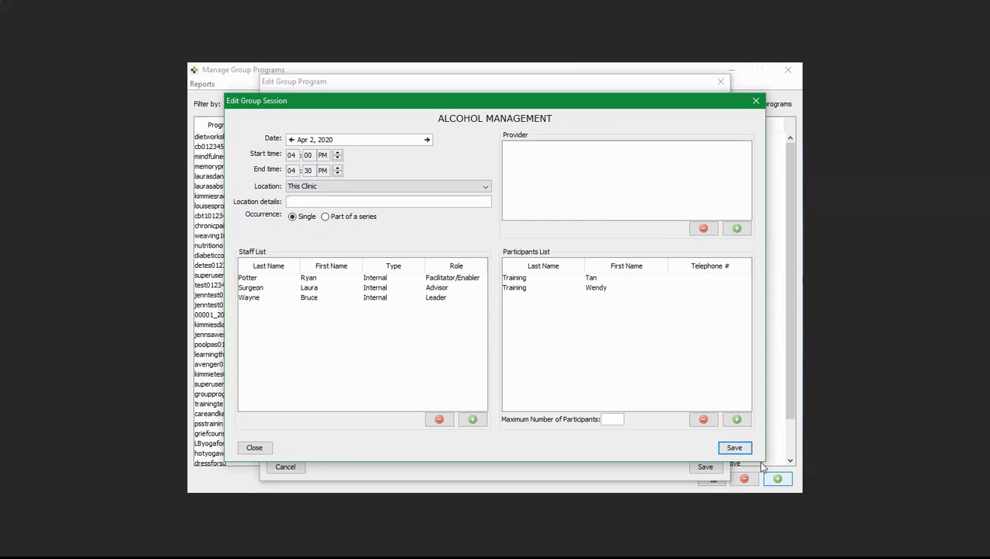
{"action": "left_click", "coordinate": [738, 449]}
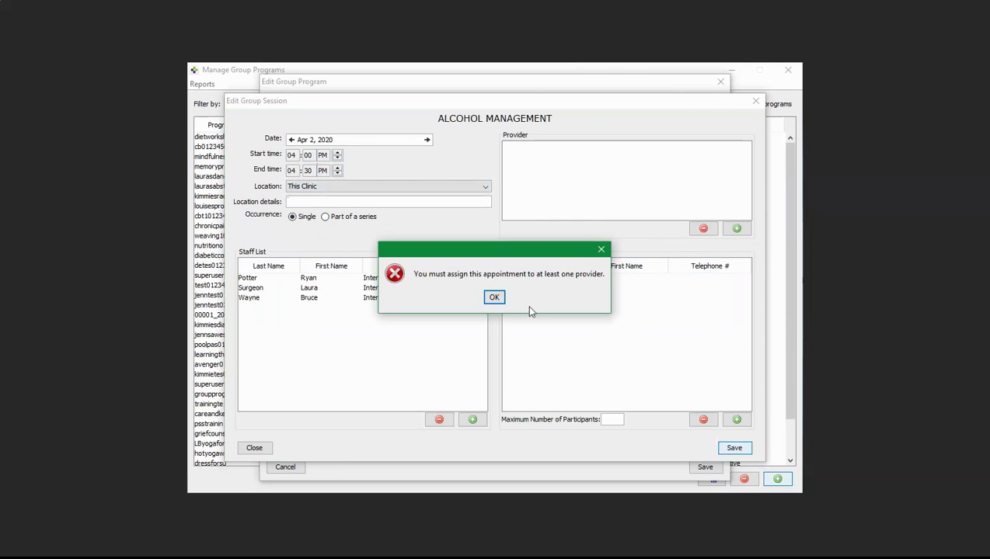
{"action": "left_click", "coordinate": [500, 299]}
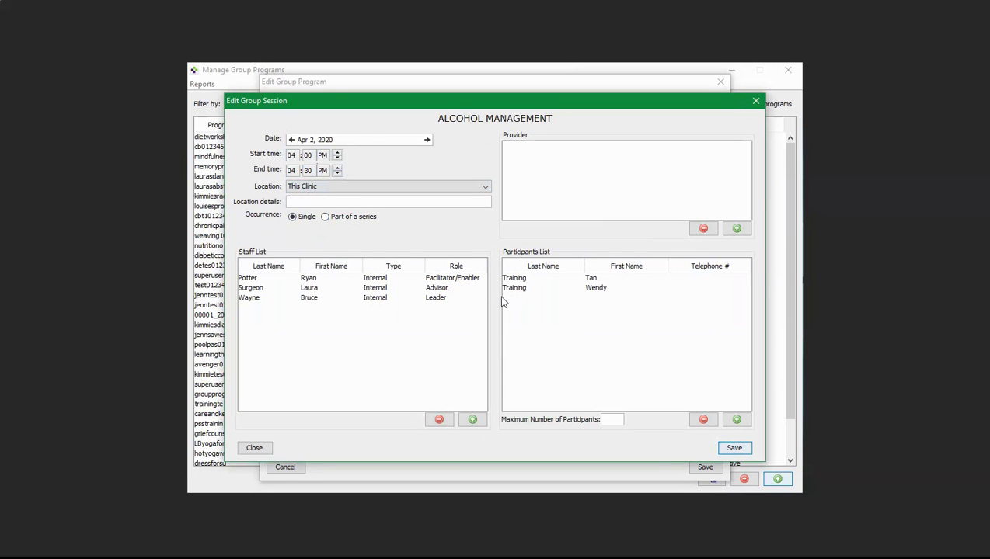
Add the first available single provider to the group session, leaving the set of providers blank
{"action": "left_click", "coordinate": [736, 229]}
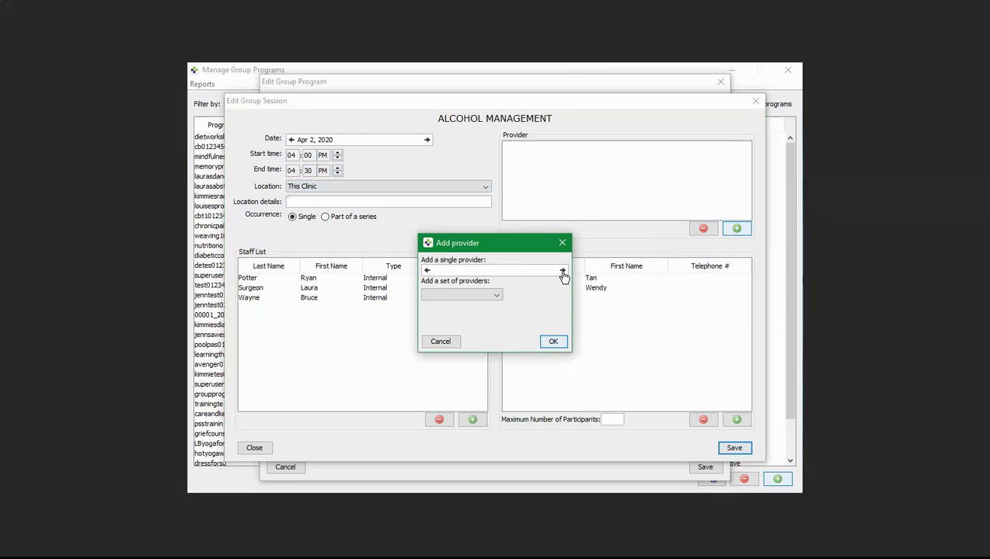
{"action": "left_click", "coordinate": [563, 272]}
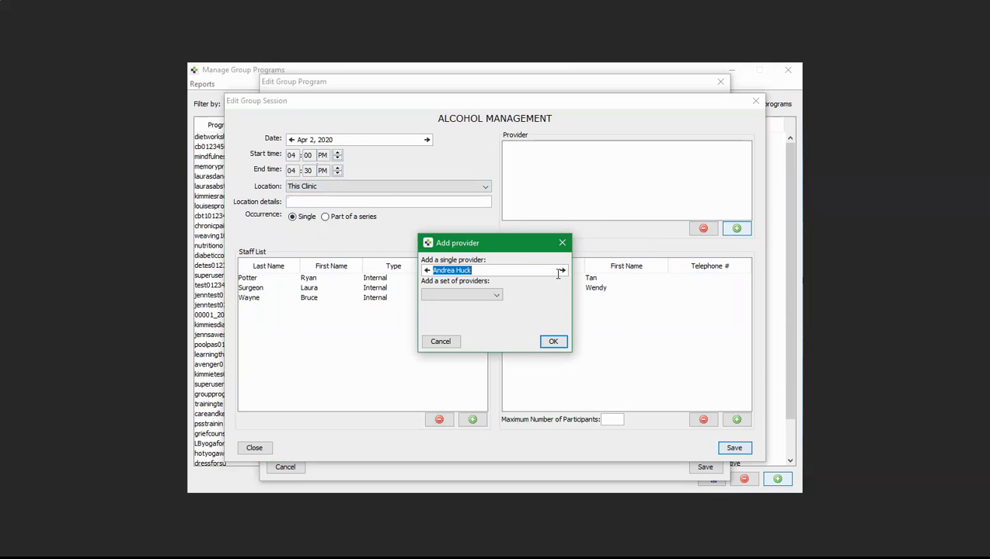
{"action": "left_click", "coordinate": [496, 295]}
{"action": "scroll", "coordinate": [477, 322], "scroll_direction": "down", "scroll_amount": 5}
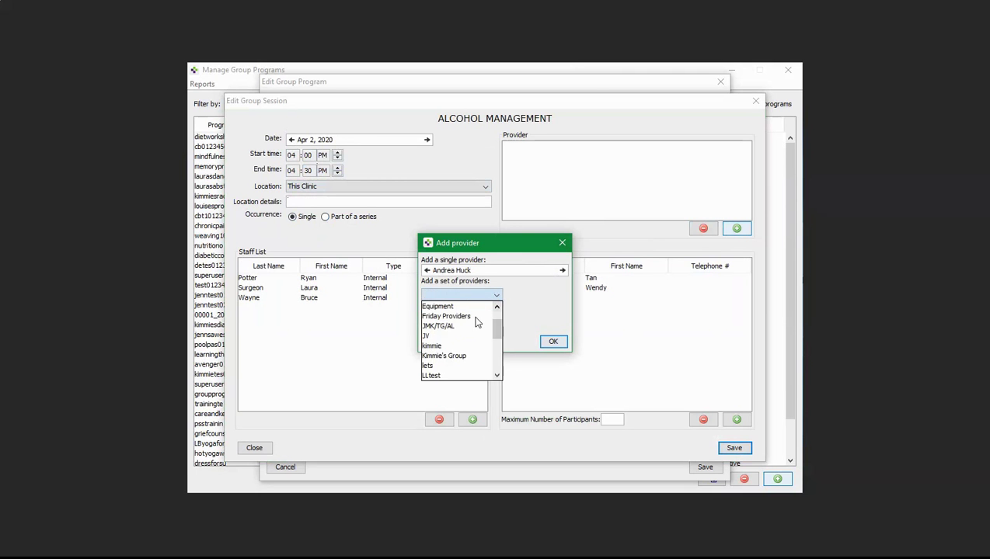
{"action": "left_click", "coordinate": [527, 308]}
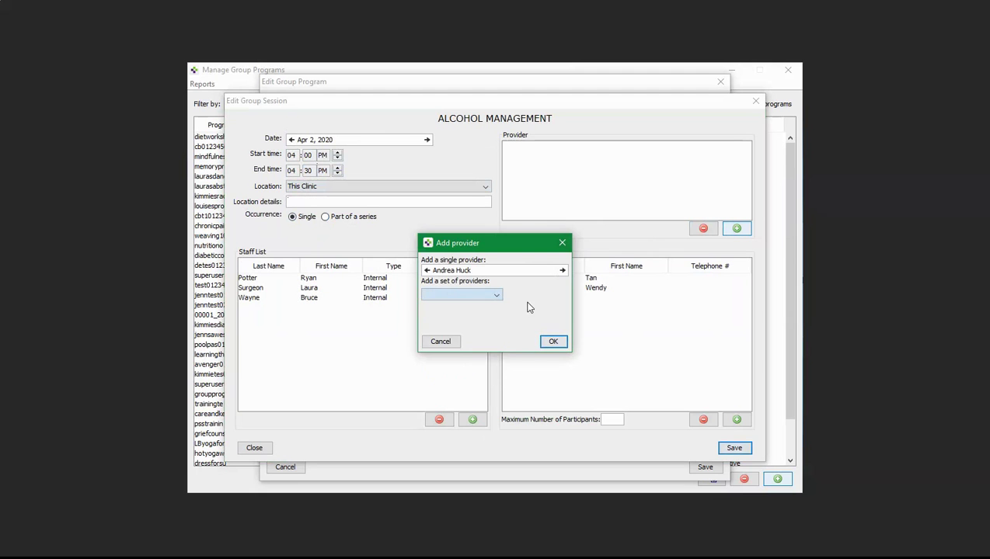
{"action": "left_click", "coordinate": [553, 341]}
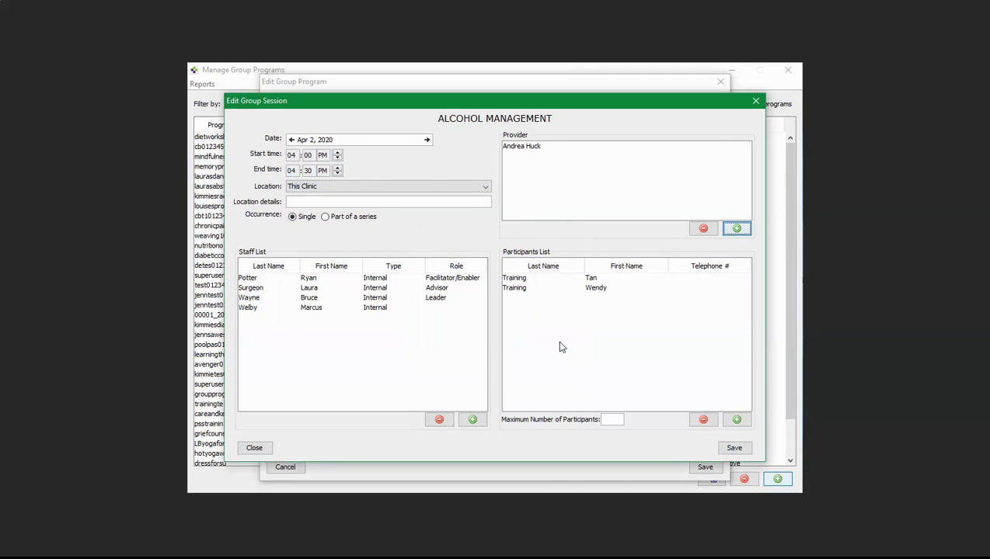
Save the group session with the maximum number of participants left blank, and save the ALCOHOL MANAGEMENT program
{"action": "left_click", "coordinate": [528, 160]}
{"action": "left_click", "coordinate": [615, 418]}
{"action": "left_click", "coordinate": [612, 419]}
{"action": "left_click", "coordinate": [736, 449]}
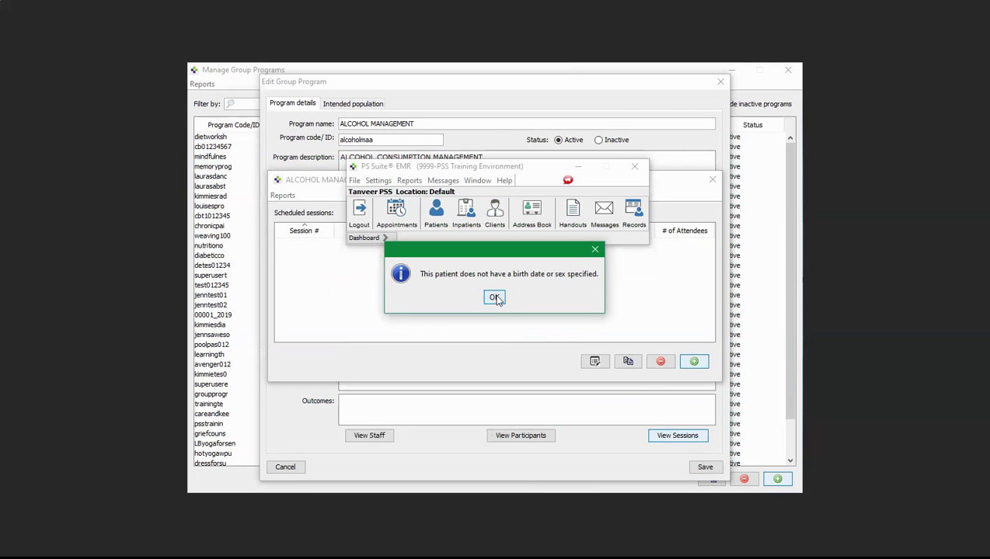
{"action": "left_click", "coordinate": [495, 298]}
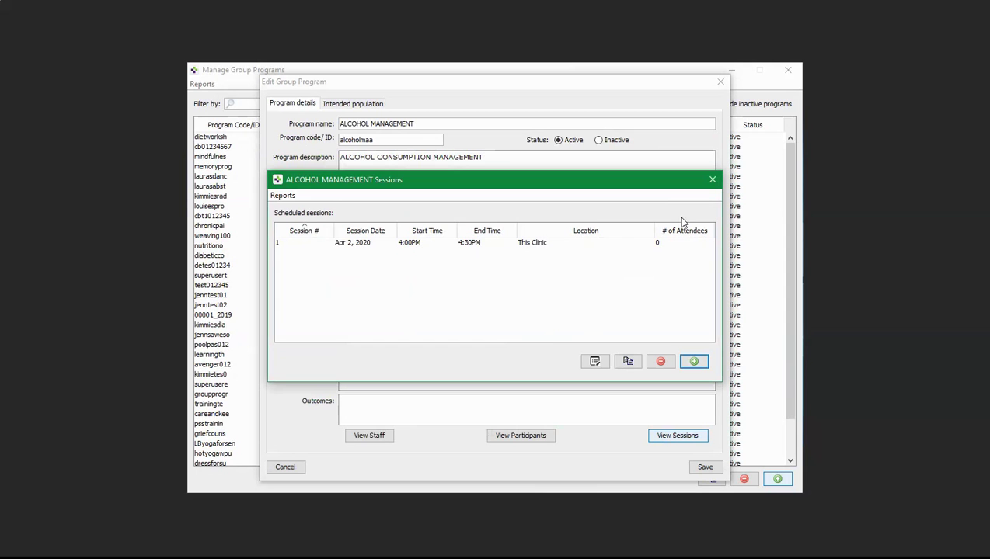
{"action": "left_click", "coordinate": [711, 181]}
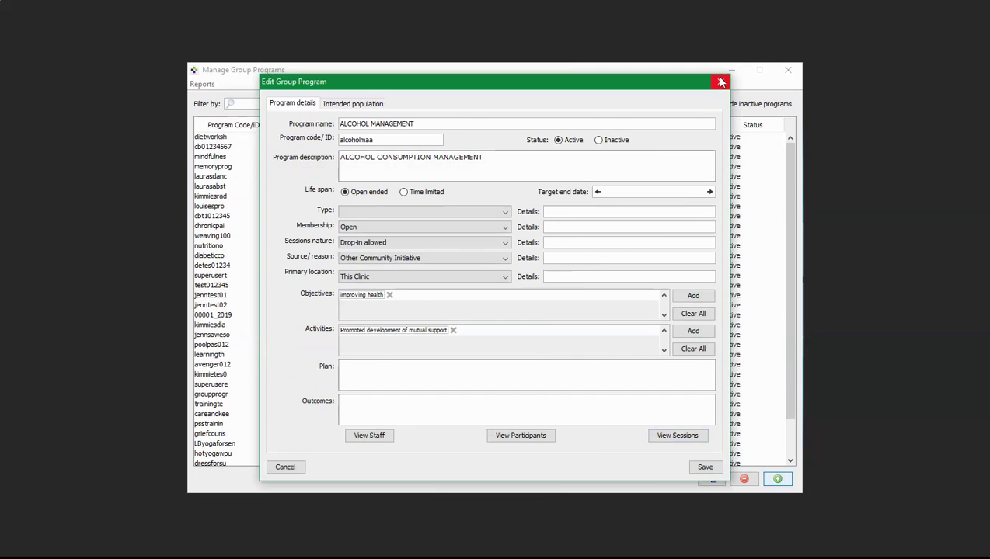
{"action": "left_click", "coordinate": [705, 467]}
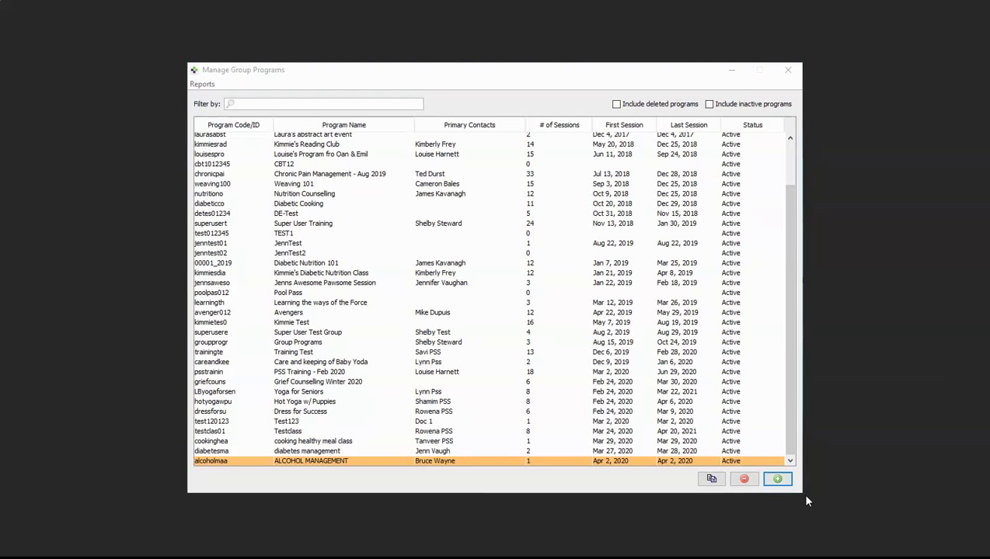
Filter the group programs by ALCO and open the ALCOHOL MANAGEMENT program for editing
{"action": "left_click", "coordinate": [275, 105]}
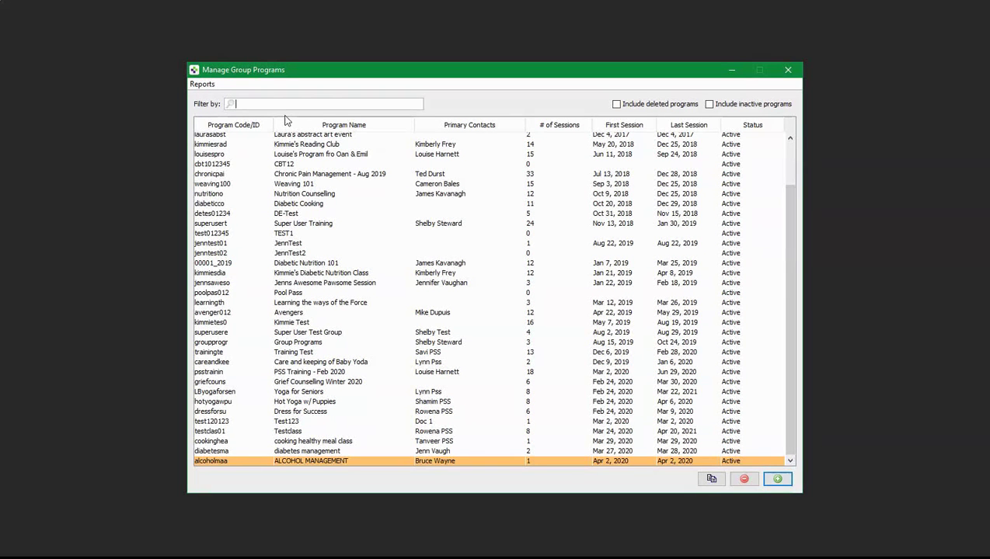
{"action": "type", "text": "AL"}
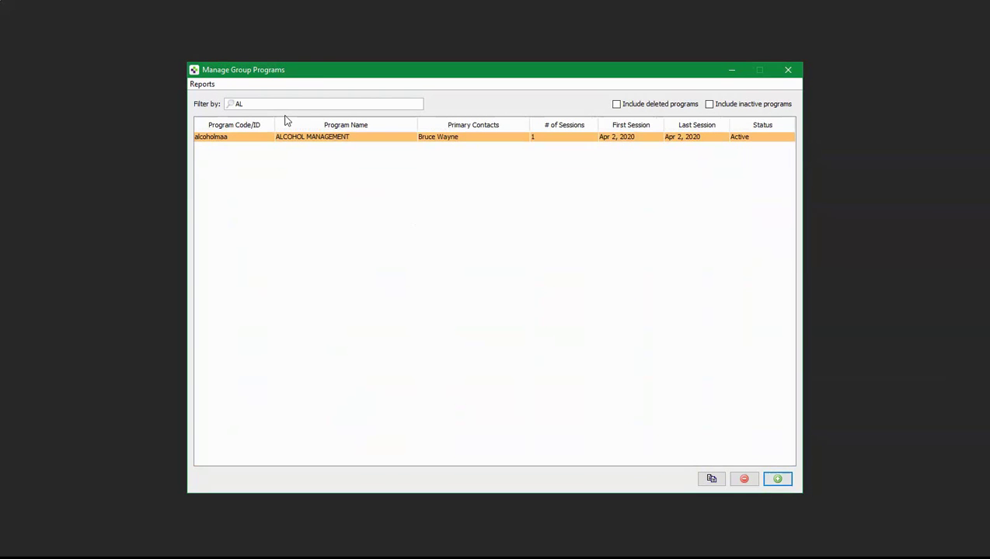
{"action": "type", "text": "CO"}
{"action": "double_click", "coordinate": [320, 138]}
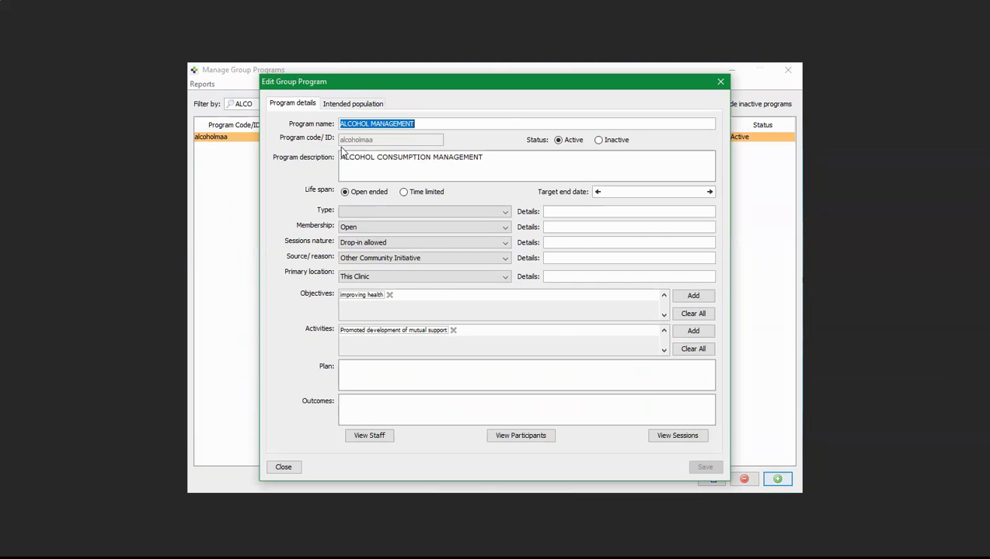
Add the age group Older adults (50-64 years) to the program's intended population and save the program
{"action": "left_click", "coordinate": [335, 107]}
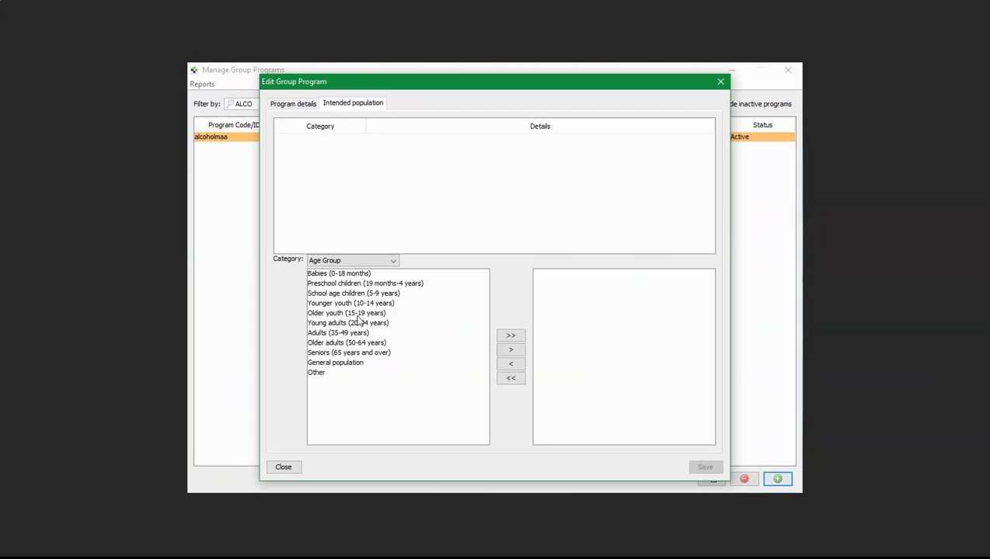
{"action": "left_click", "coordinate": [339, 333]}
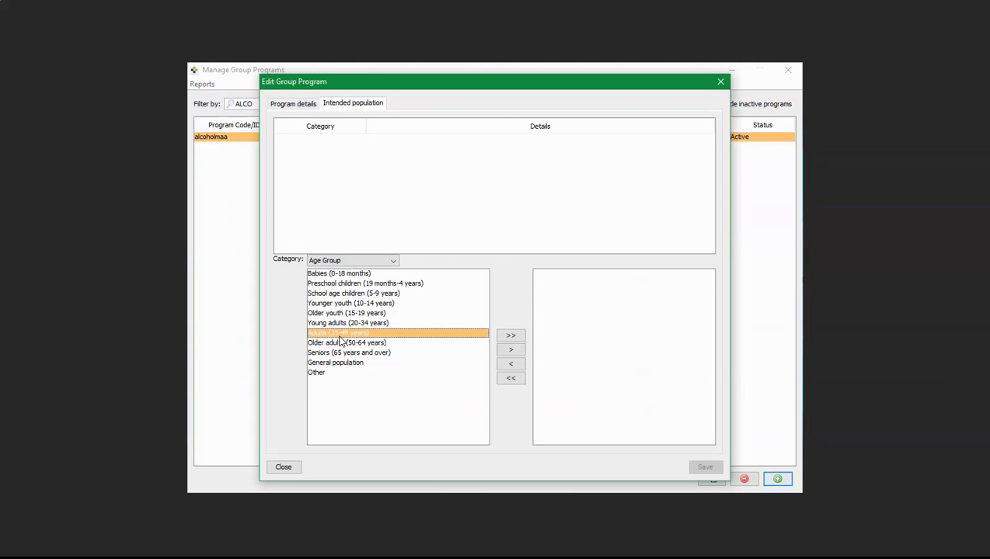
{"action": "left_click", "coordinate": [340, 342]}
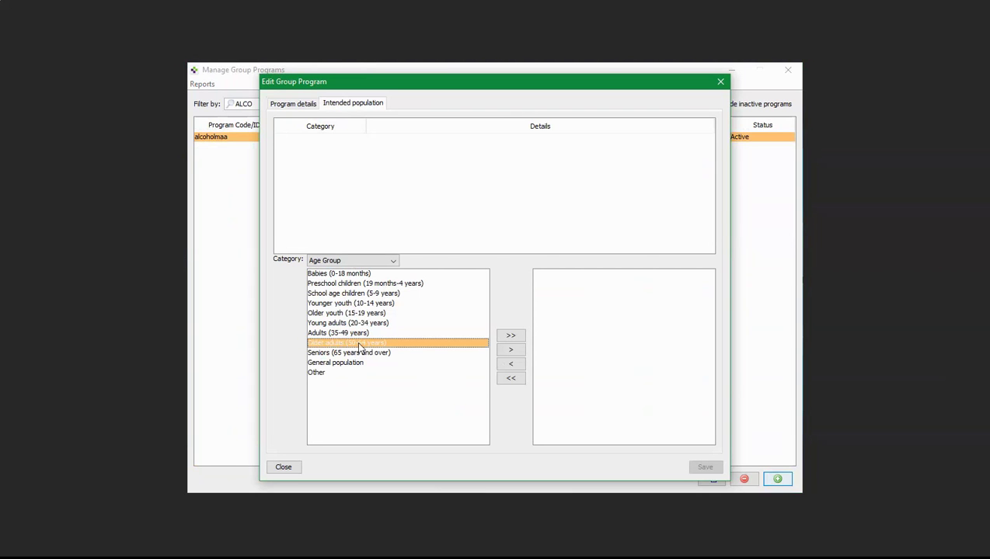
{"action": "left_click", "coordinate": [510, 351]}
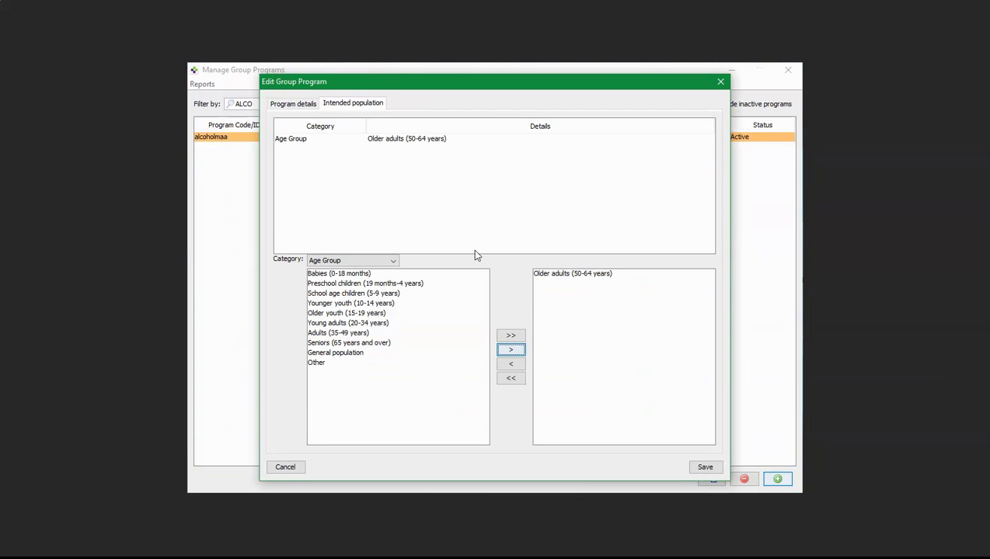
{"action": "left_click", "coordinate": [395, 263]}
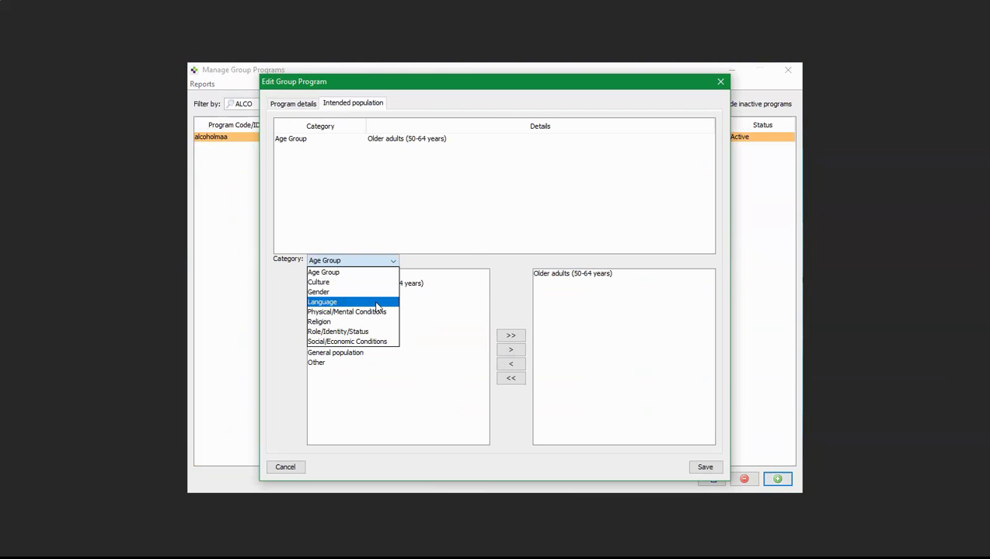
{"action": "left_click", "coordinate": [492, 379]}
{"action": "left_click", "coordinate": [699, 469]}
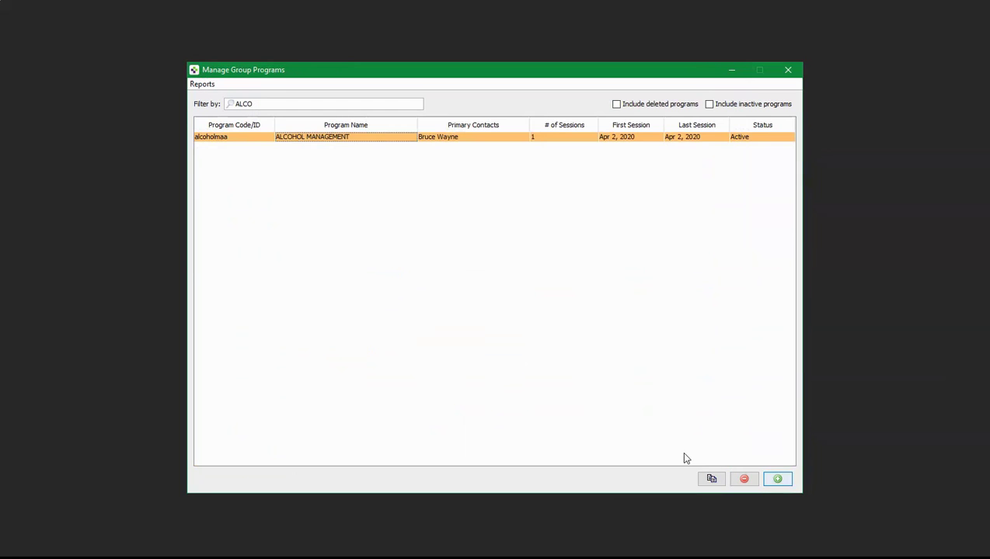
Reopen the ALCOHOL MANAGEMENT program and display its scheduled sessions
{"action": "left_click", "coordinate": [358, 138]}
{"action": "left_click", "coordinate": [358, 138]}
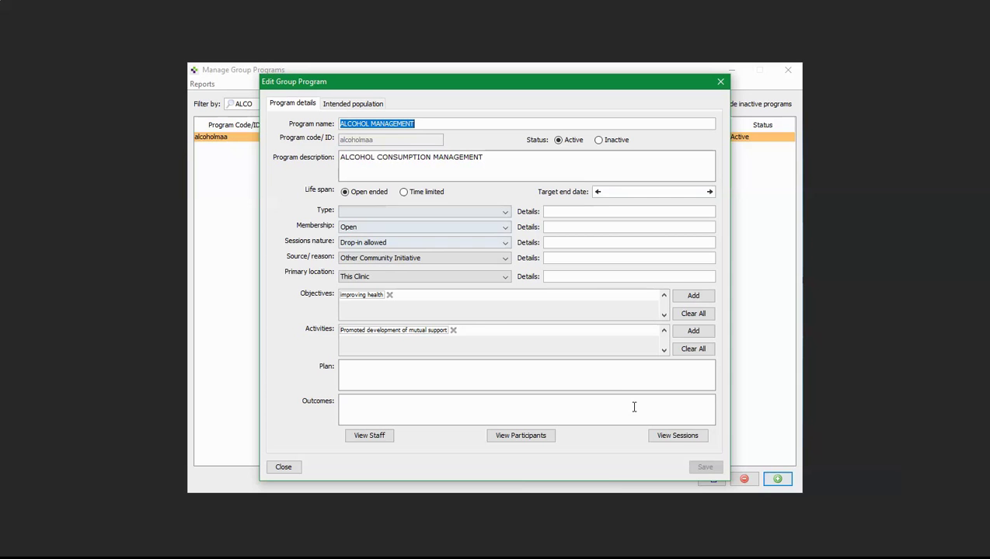
{"action": "left_click", "coordinate": [661, 441]}
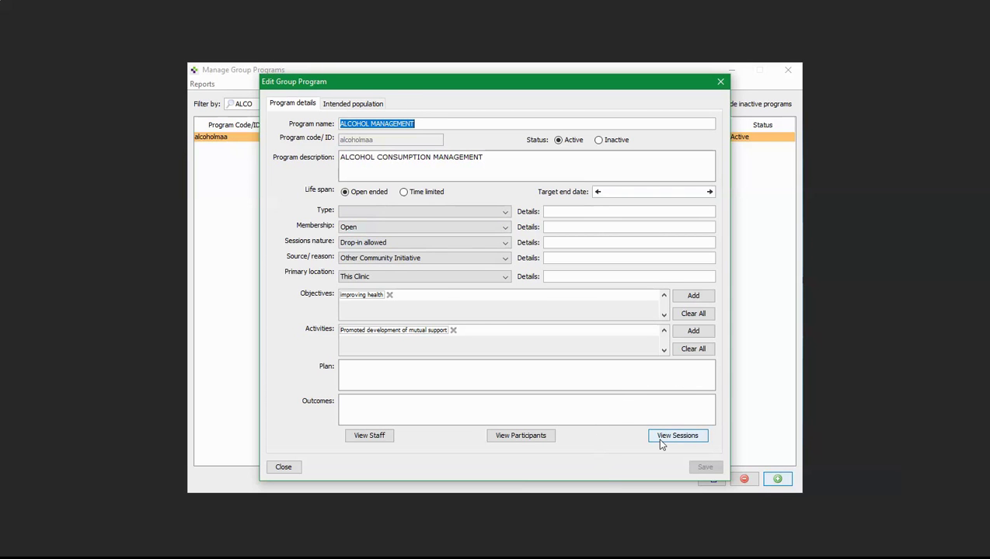
{"action": "left_click", "coordinate": [661, 442]}
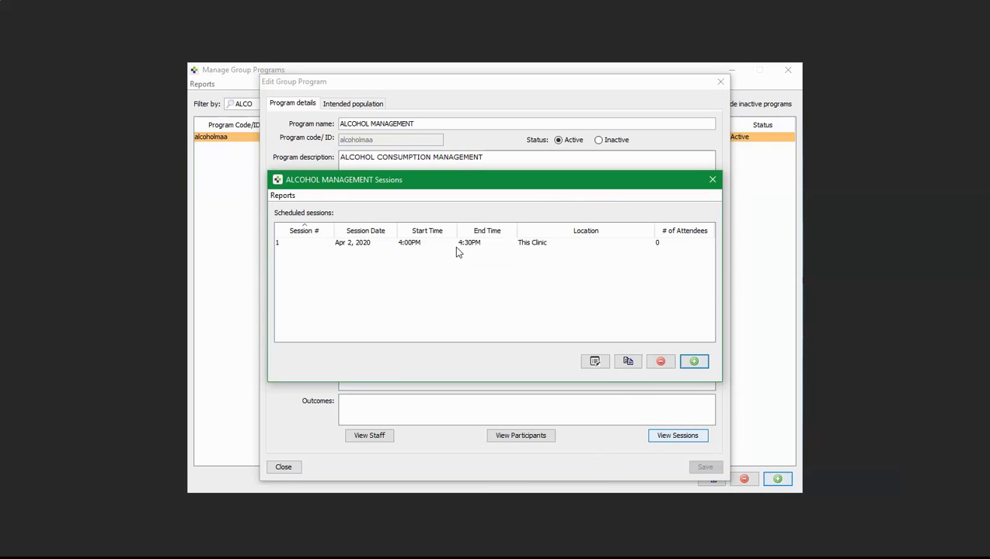
Select the Apr 2, 2020 session and open its record for entering activities, notes and attendance
{"action": "left_click", "coordinate": [397, 245]}
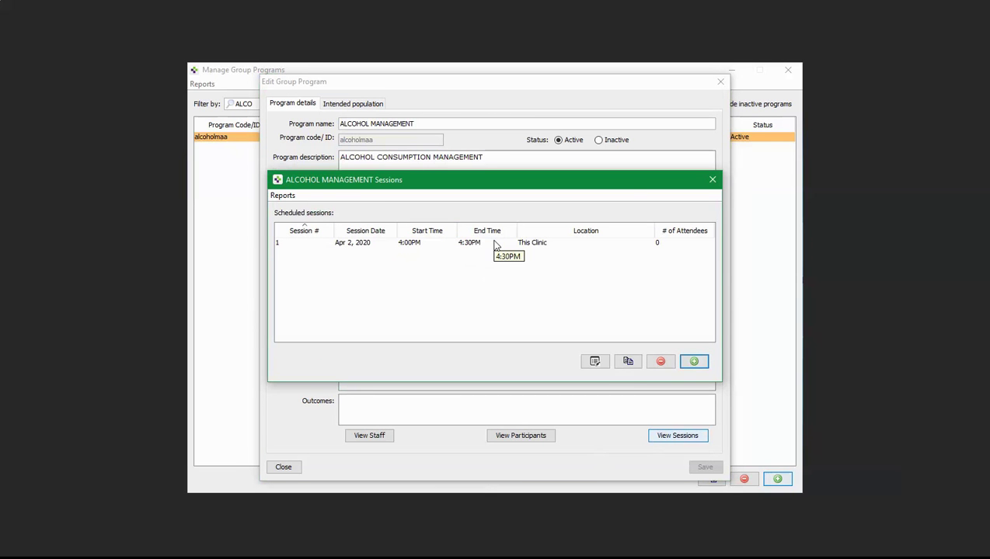
{"action": "left_click", "coordinate": [596, 364]}
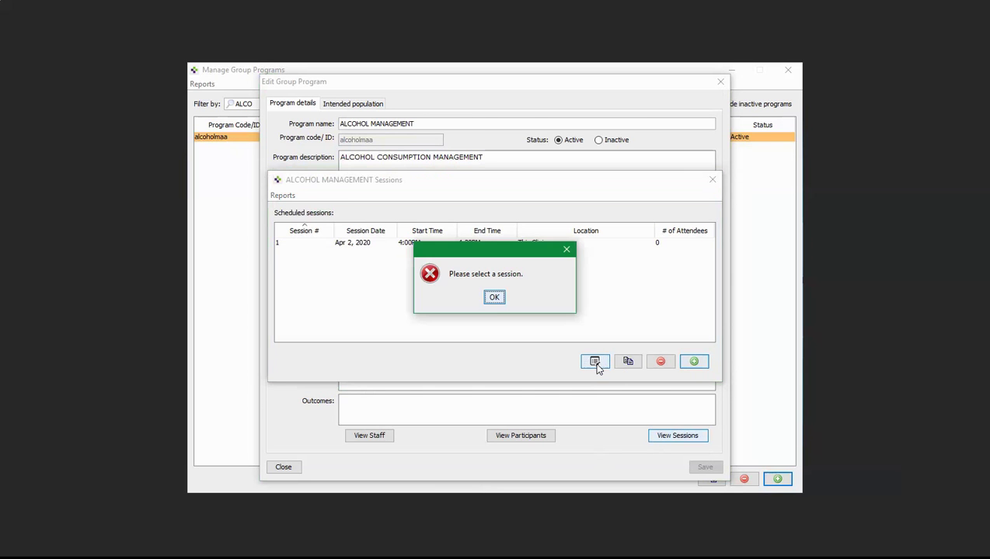
{"action": "left_click", "coordinate": [494, 299]}
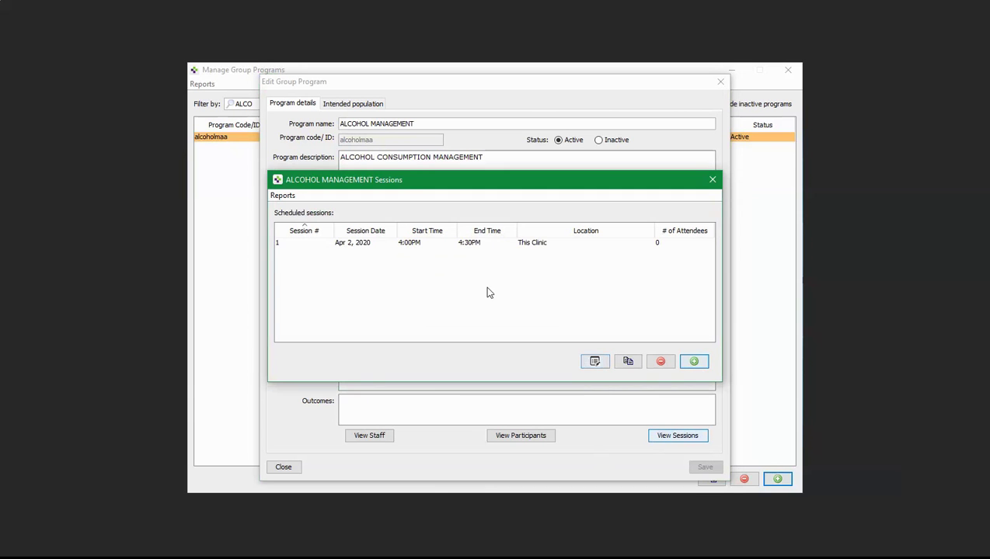
{"action": "left_click", "coordinate": [435, 244]}
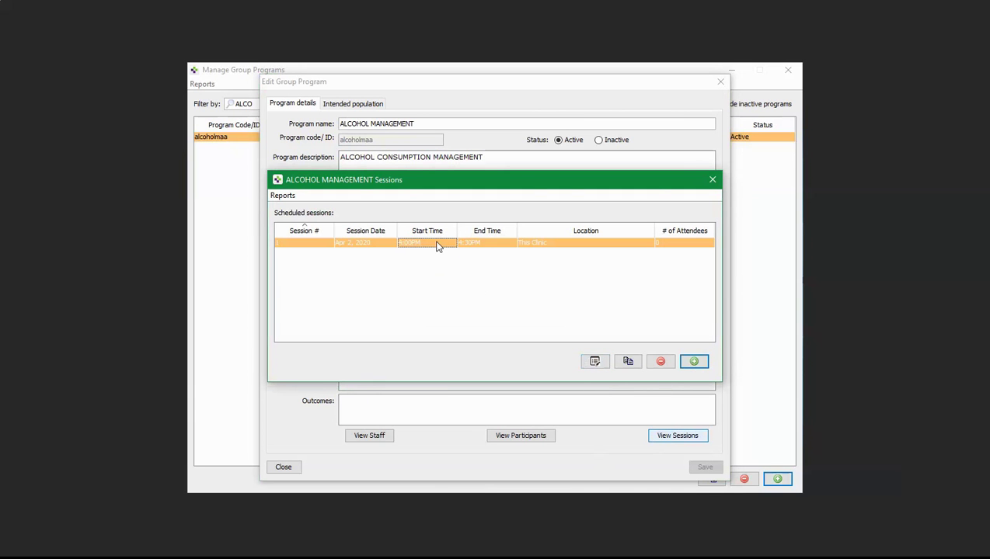
{"action": "left_click", "coordinate": [595, 363]}
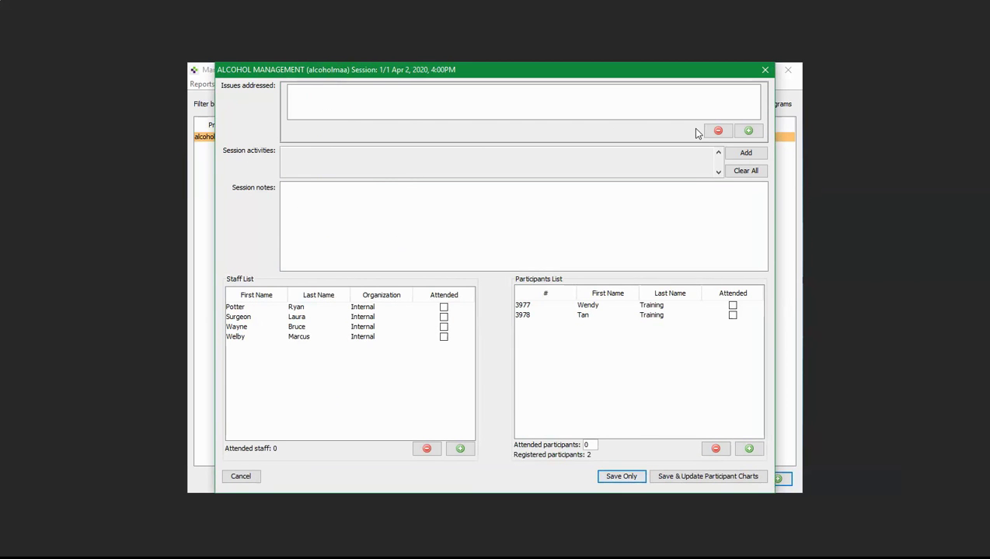
Add the session activity Promoted development of mutual support, leaving the issues addressed and session notes blank
{"action": "left_click", "coordinate": [749, 131]}
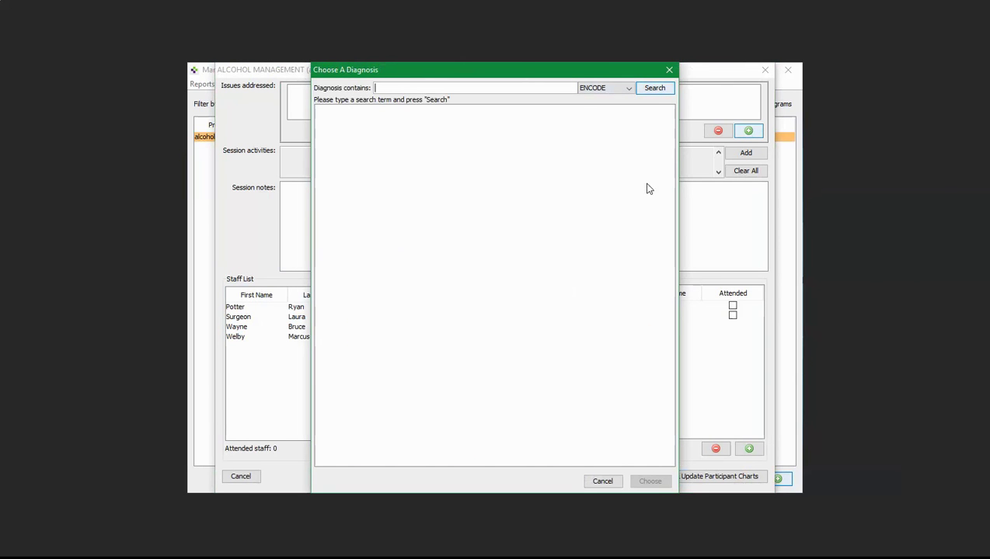
{"action": "left_click", "coordinate": [669, 70]}
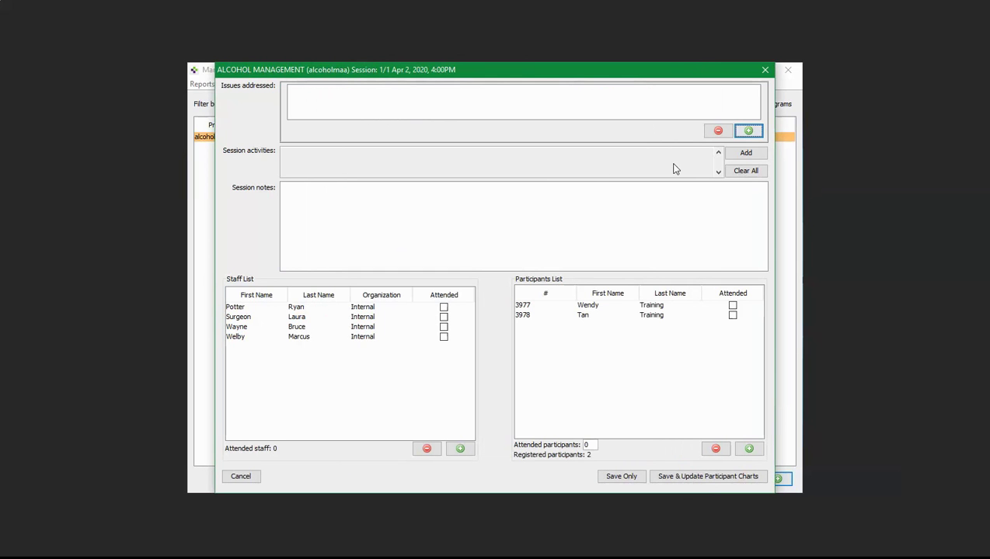
{"action": "left_click", "coordinate": [746, 154]}
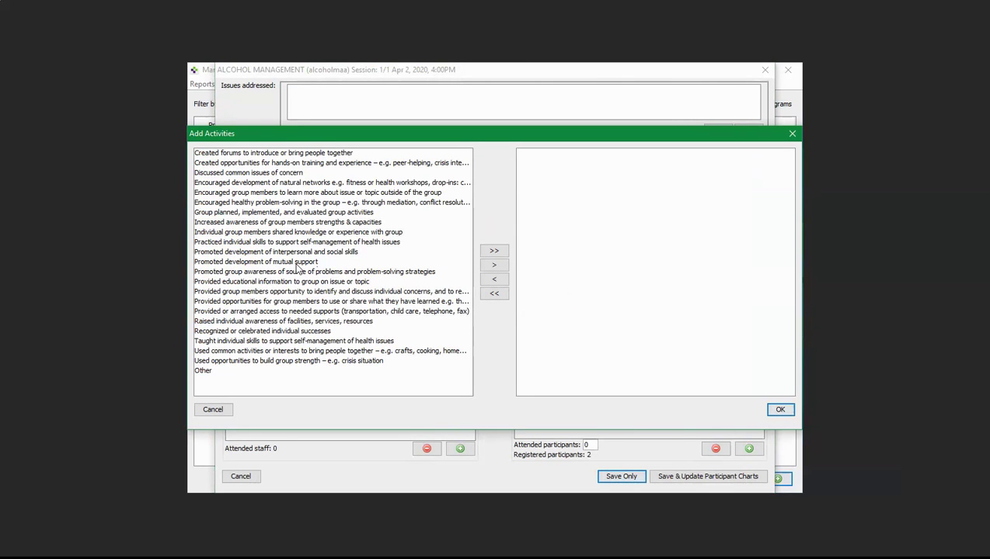
{"action": "left_click", "coordinate": [493, 267]}
{"action": "left_click", "coordinate": [778, 410]}
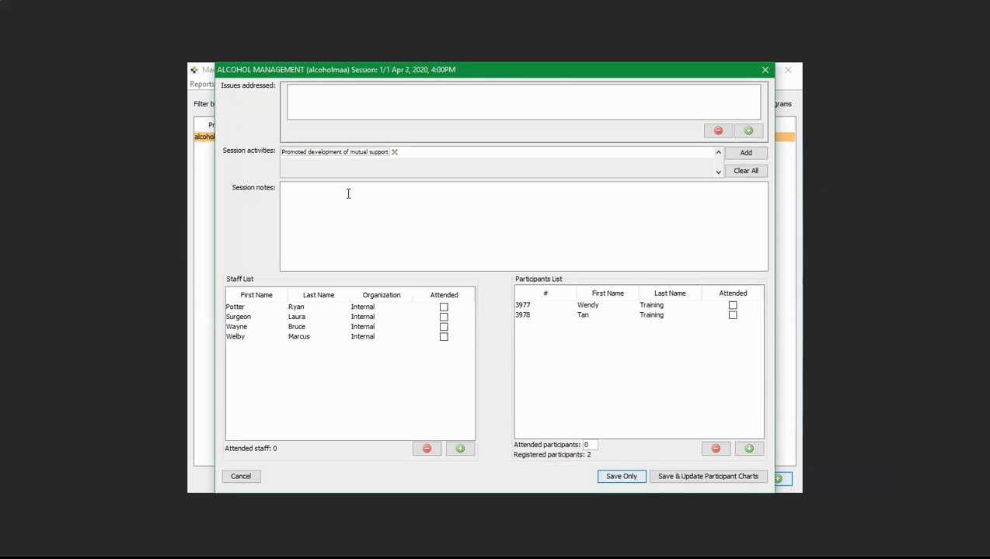
{"action": "left_click", "coordinate": [342, 195]}
Mark all four staff members and both participants as attended, and save the session with the participant charts updated
{"action": "left_click", "coordinate": [443, 308]}
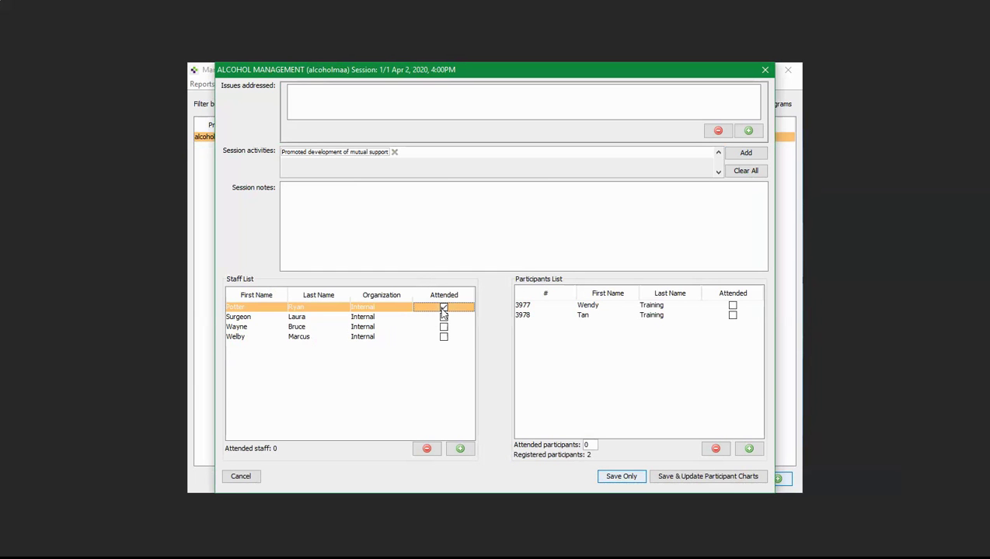
{"action": "left_click", "coordinate": [443, 316]}
{"action": "left_click", "coordinate": [443, 326]}
{"action": "left_click", "coordinate": [442, 337]}
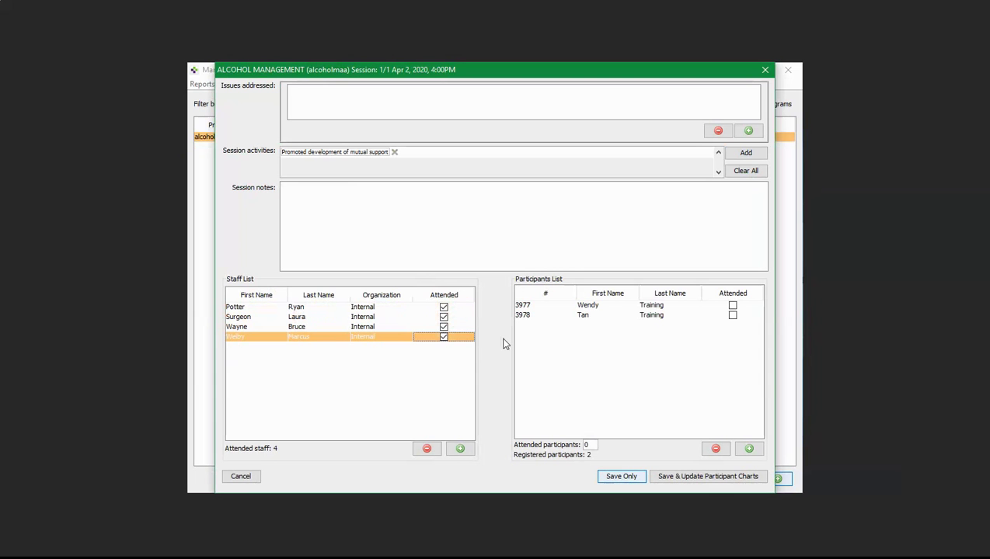
{"action": "left_click", "coordinate": [731, 306]}
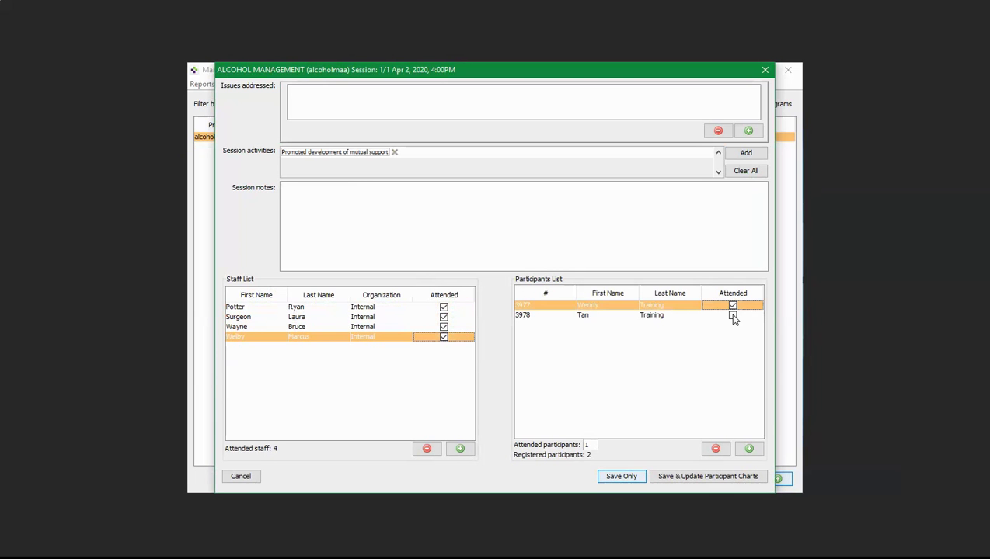
{"action": "left_click", "coordinate": [732, 315]}
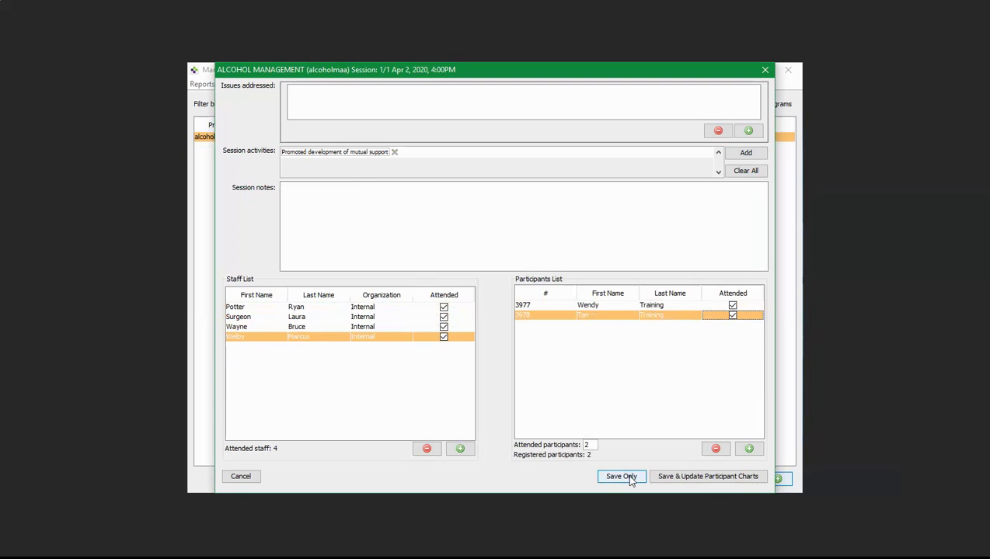
{"action": "left_click", "coordinate": [696, 474]}
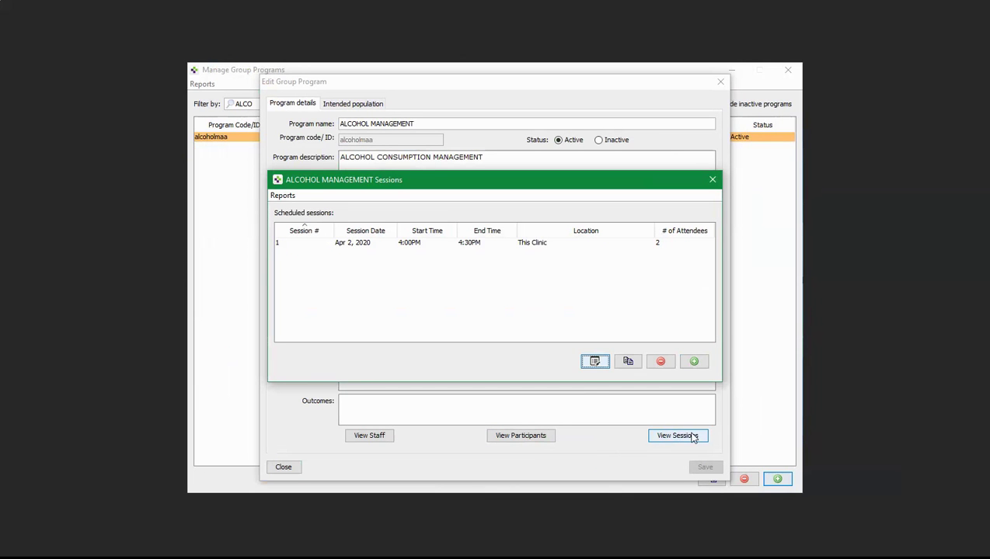
Close the sessions list, the ALCOHOL MANAGEMENT program and the group programs manager
{"action": "left_click", "coordinate": [713, 185]}
{"action": "left_click", "coordinate": [720, 82]}
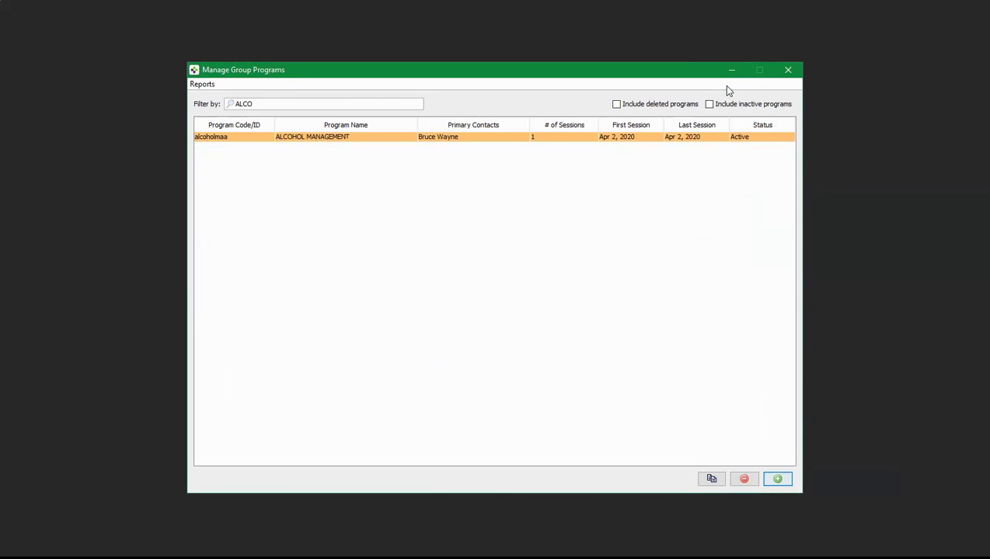
{"action": "left_click", "coordinate": [787, 70]}
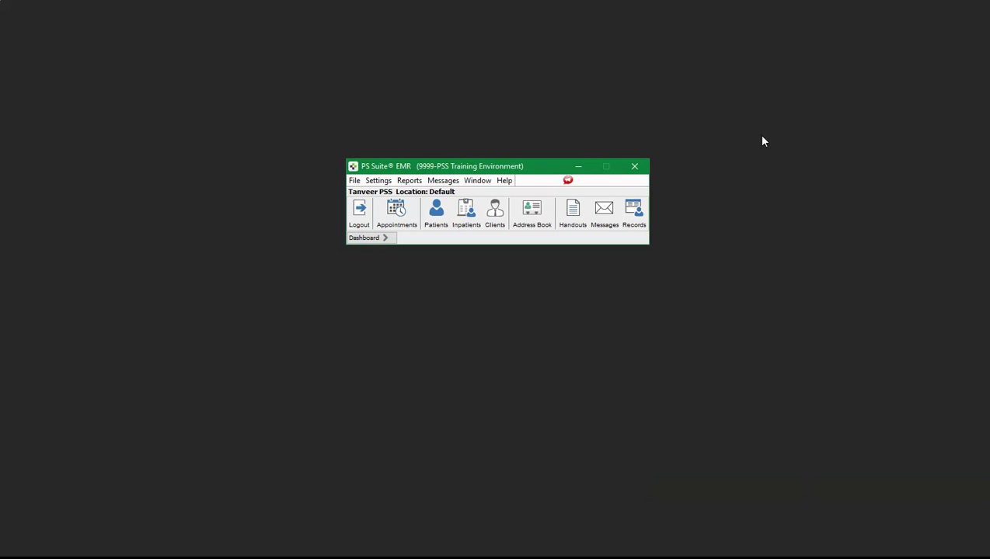